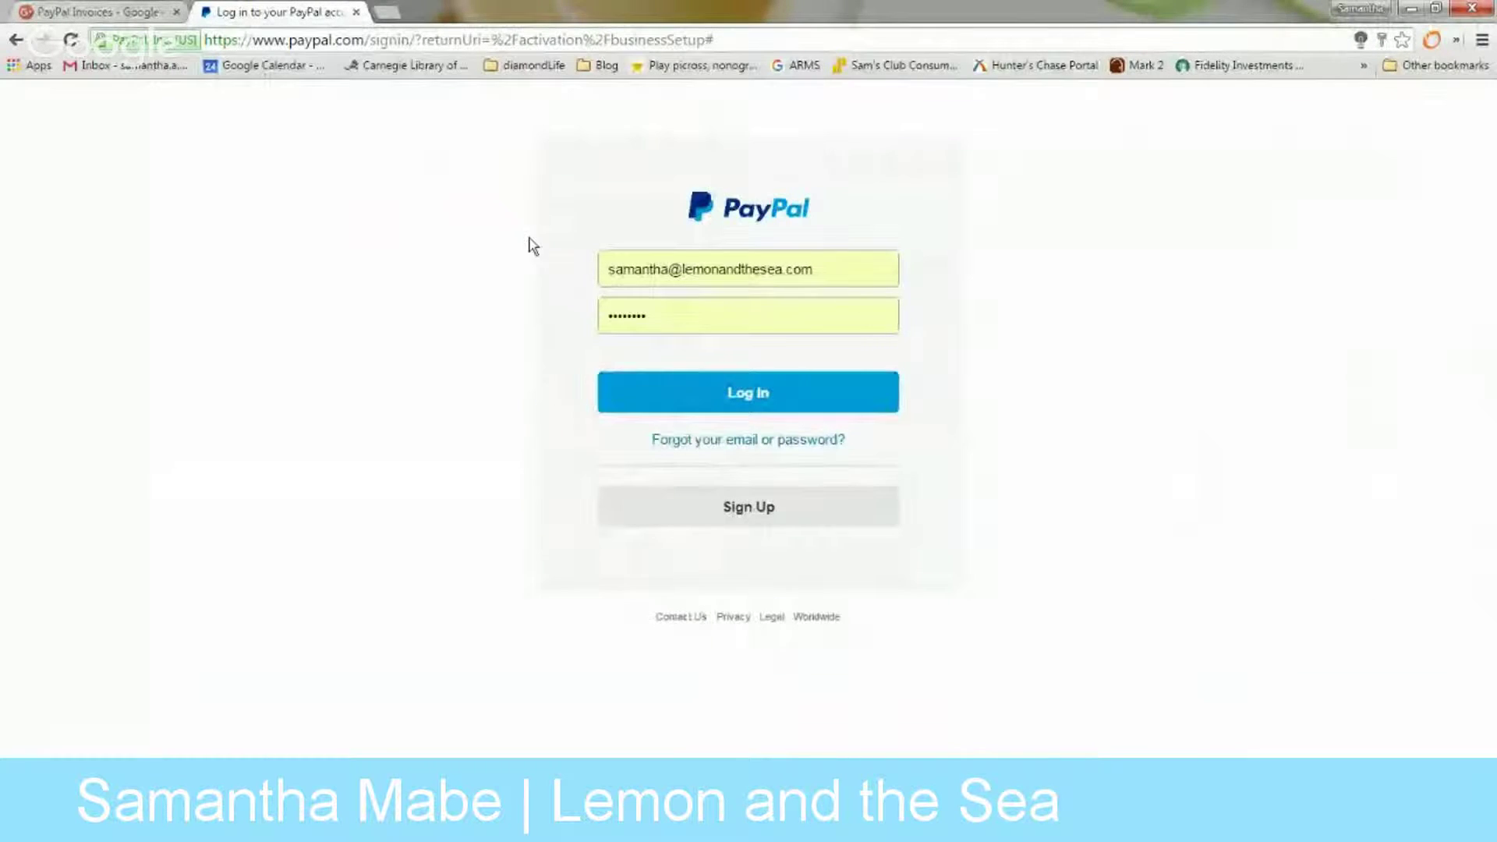
Log in to PayPal and go to the Summary page showing the $0.00 balance
{"action": "left_click", "coordinate": [816, 403]}
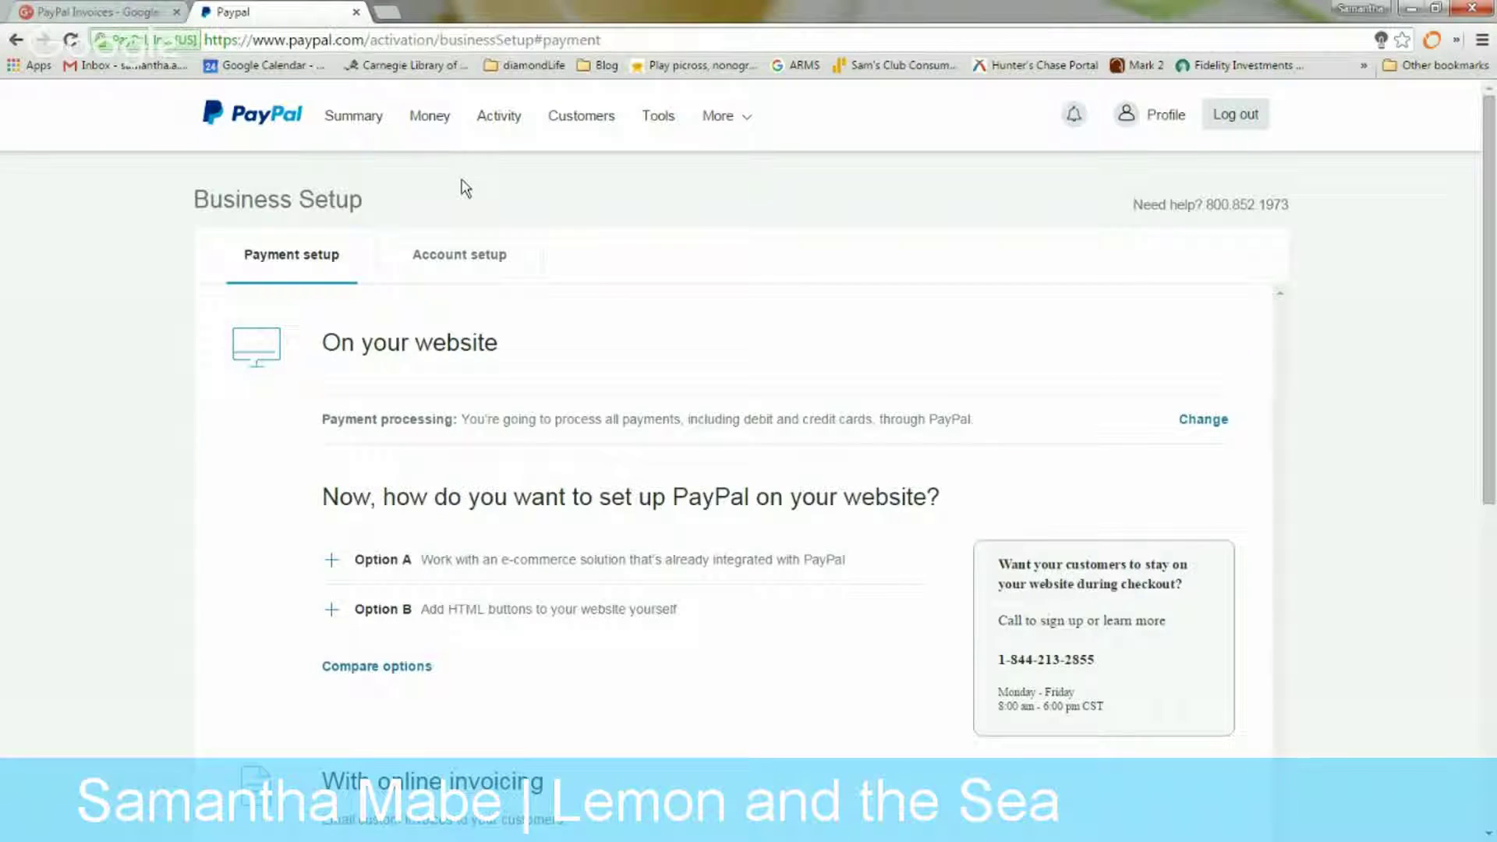
{"action": "scroll", "coordinate": [531, 425], "scroll_direction": "down", "scroll_amount": 3}
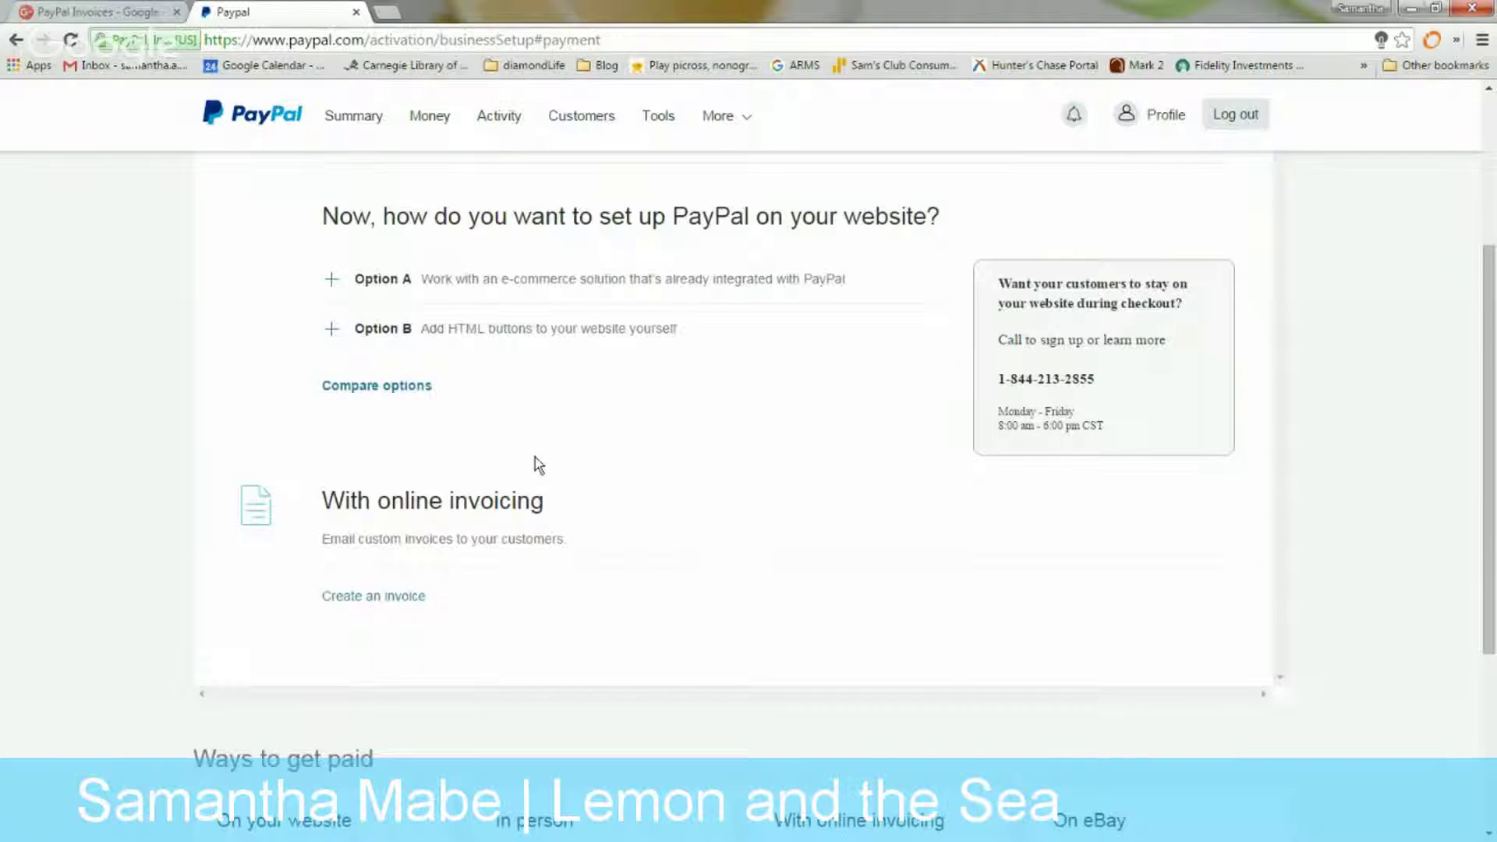
{"action": "scroll", "coordinate": [535, 468], "scroll_direction": "up", "scroll_amount": 1}
{"action": "scroll", "coordinate": [595, 411], "scroll_direction": "down", "scroll_amount": 1}
{"action": "left_click", "coordinate": [353, 121]}
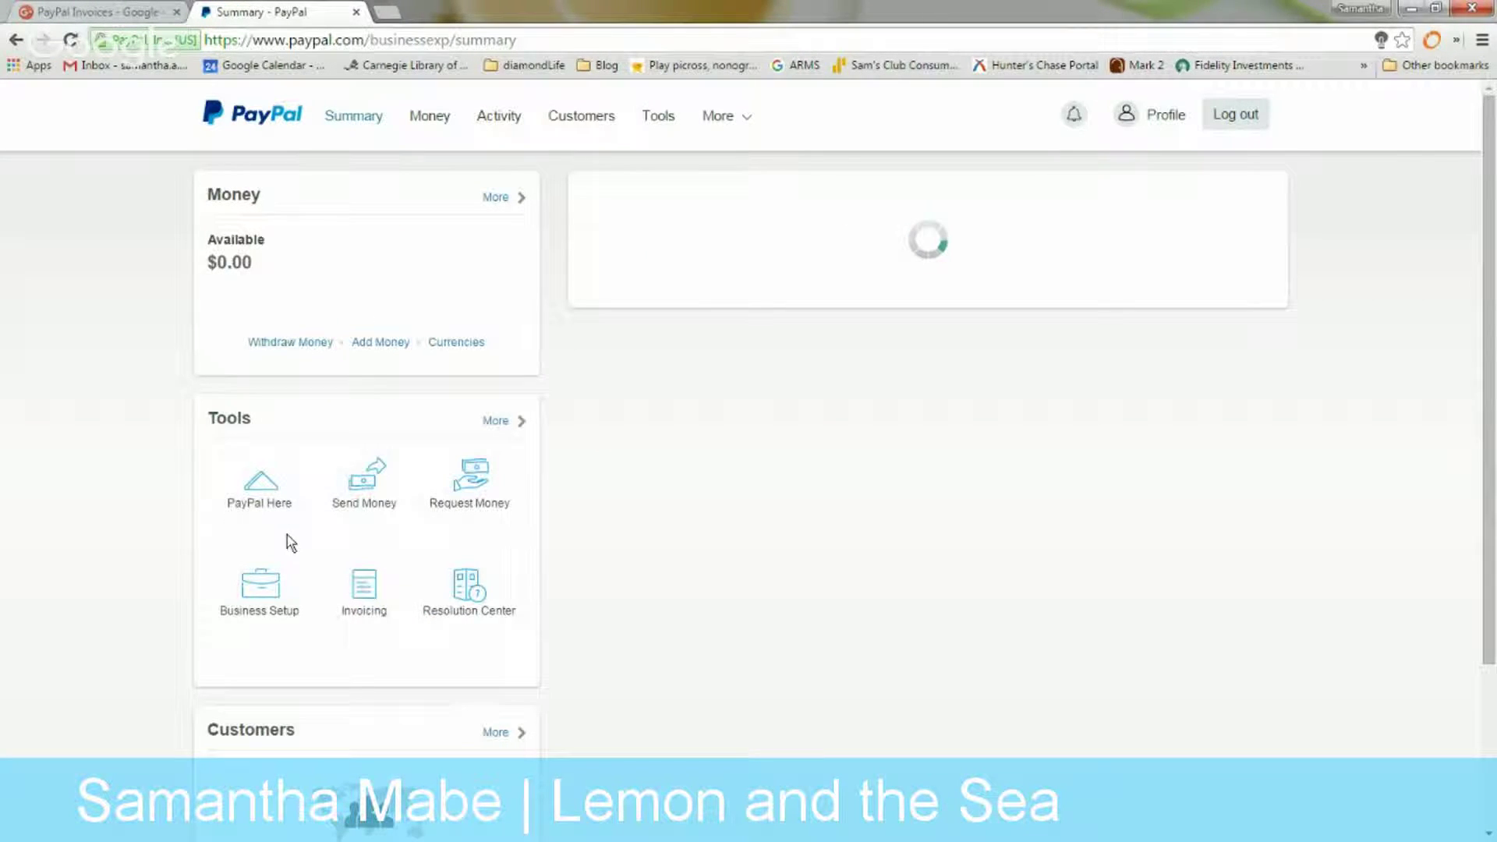
Create new invoice 1017 from Invoicing using the Hours template from My templates
{"action": "left_click", "coordinate": [361, 599]}
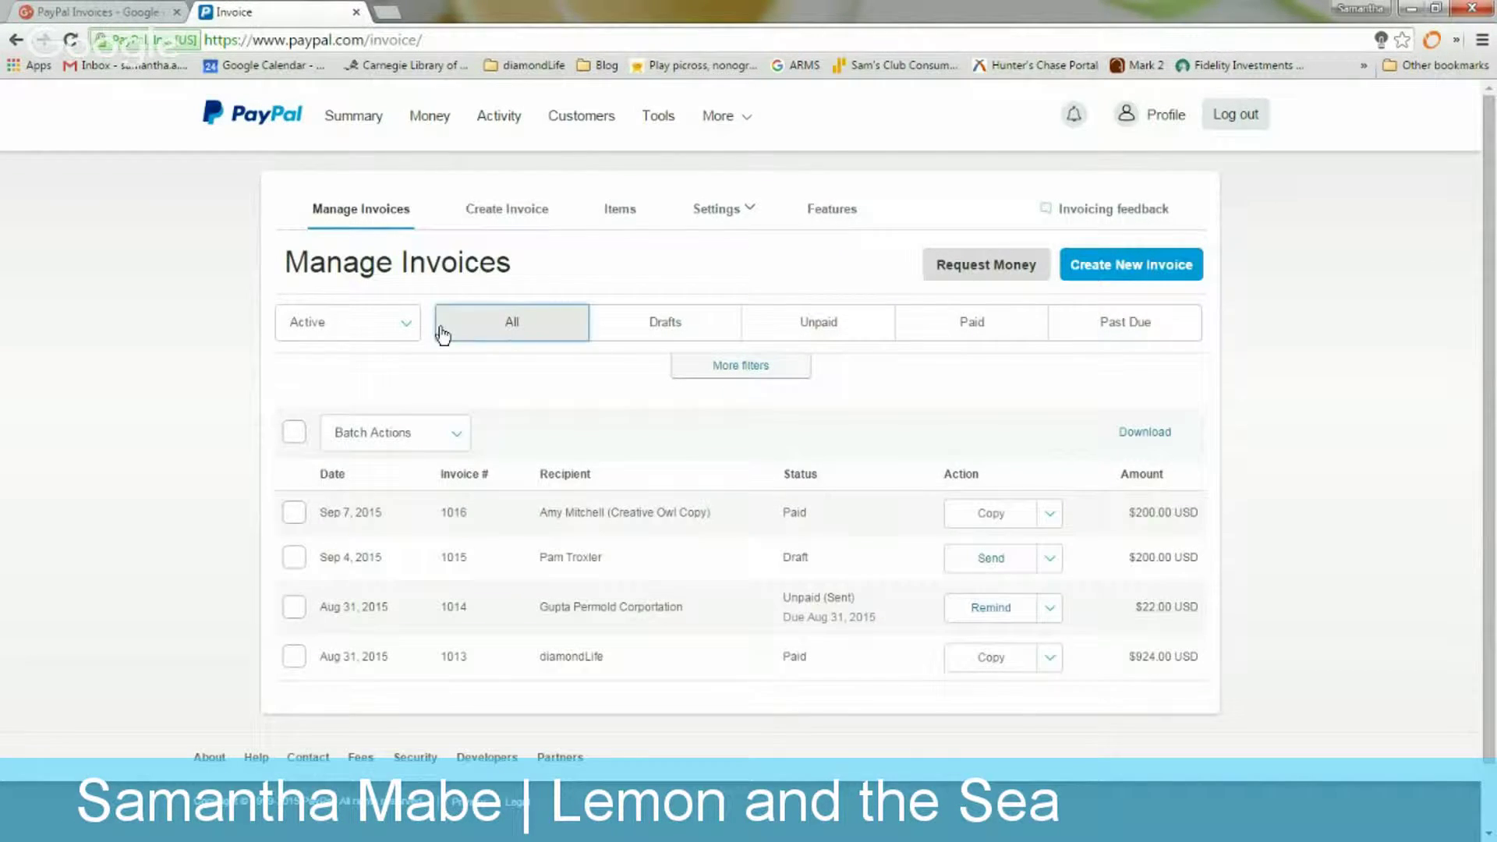
{"action": "left_click", "coordinate": [1153, 271]}
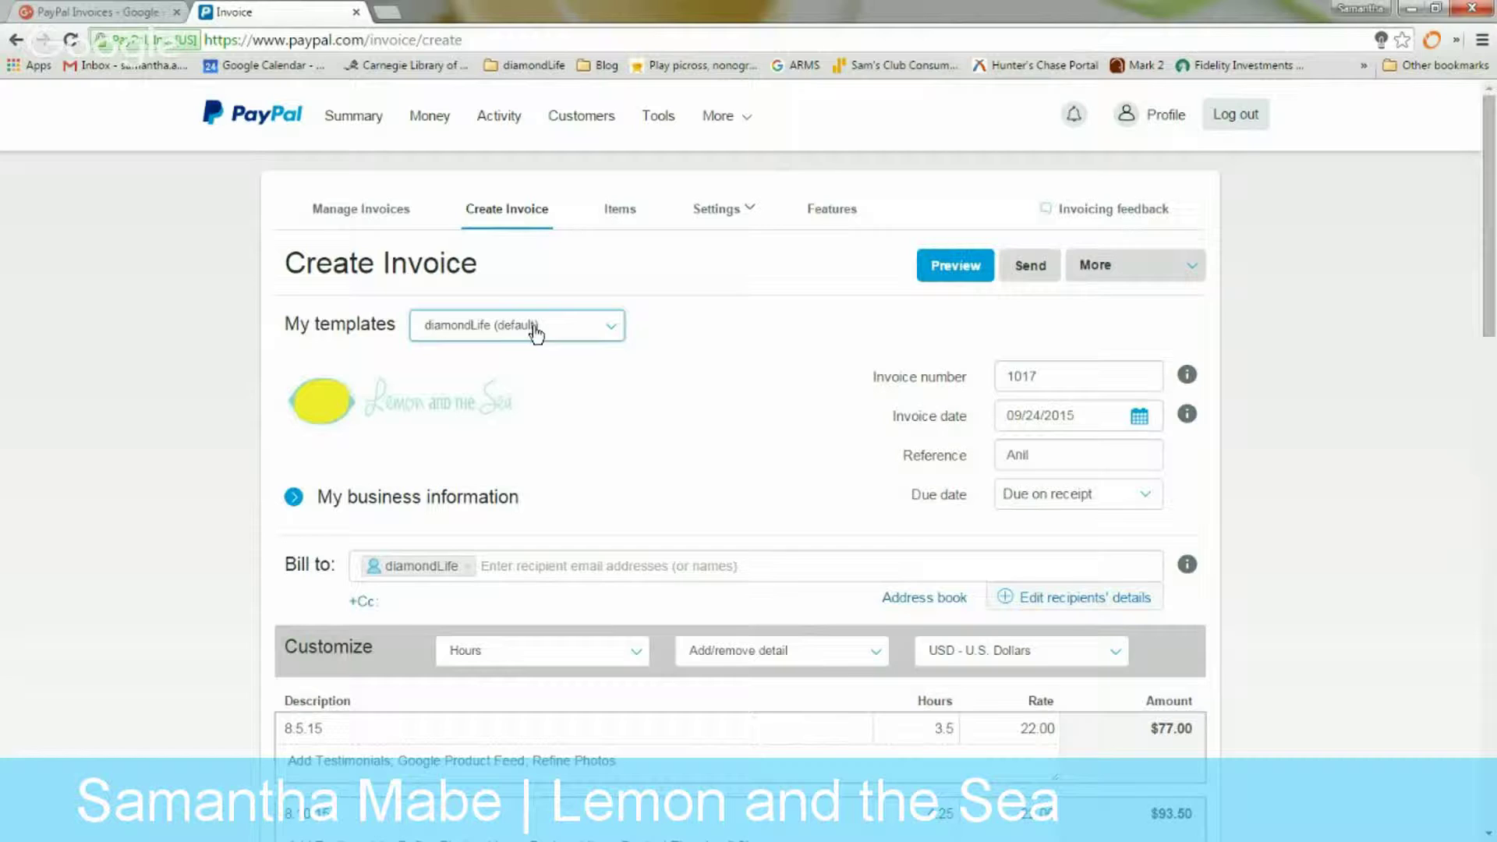
{"action": "left_click", "coordinate": [536, 333]}
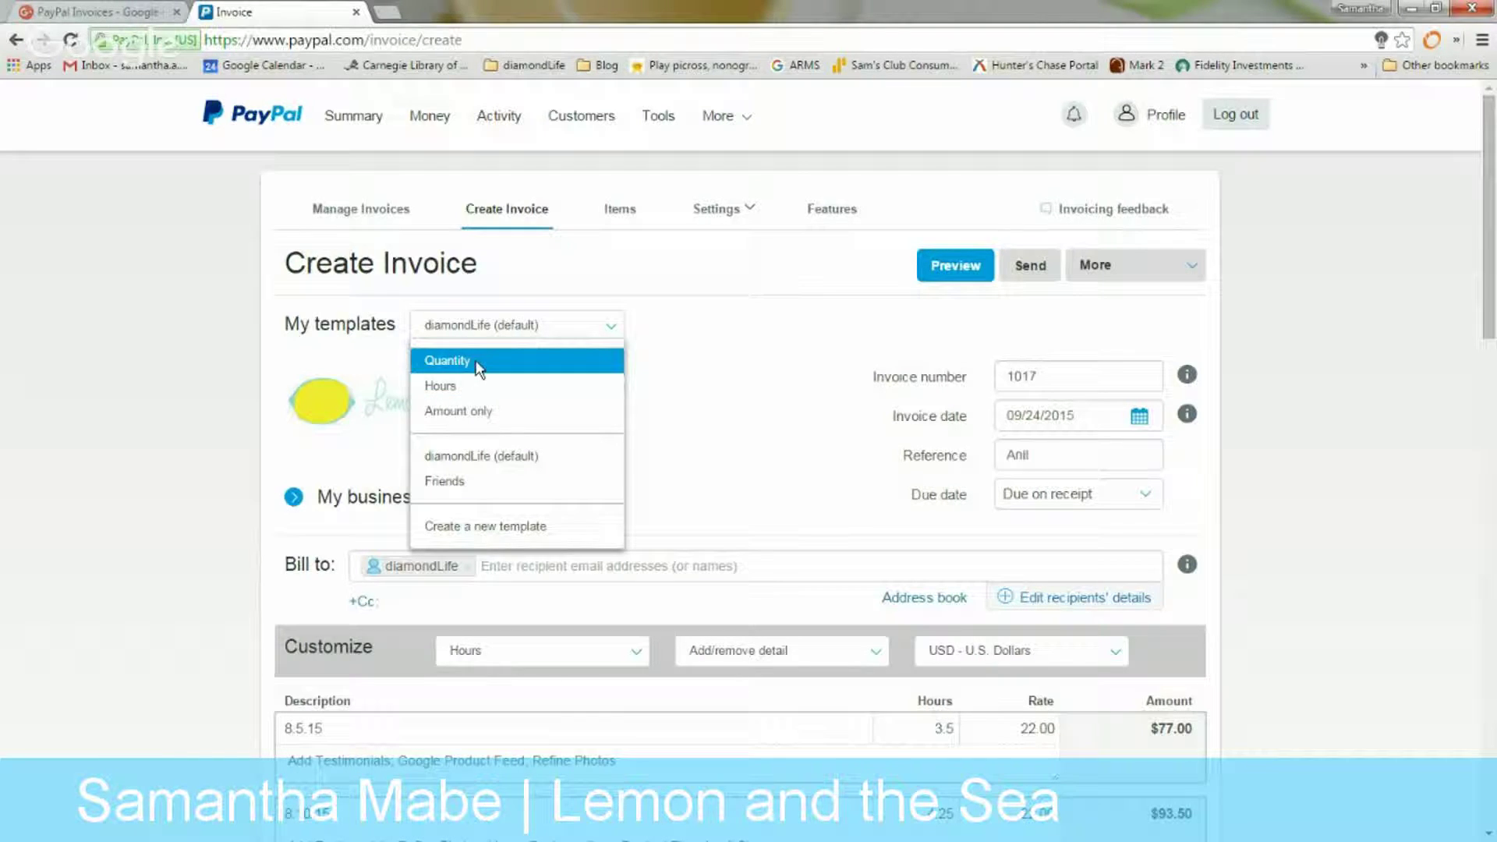
{"action": "left_click", "coordinate": [471, 398]}
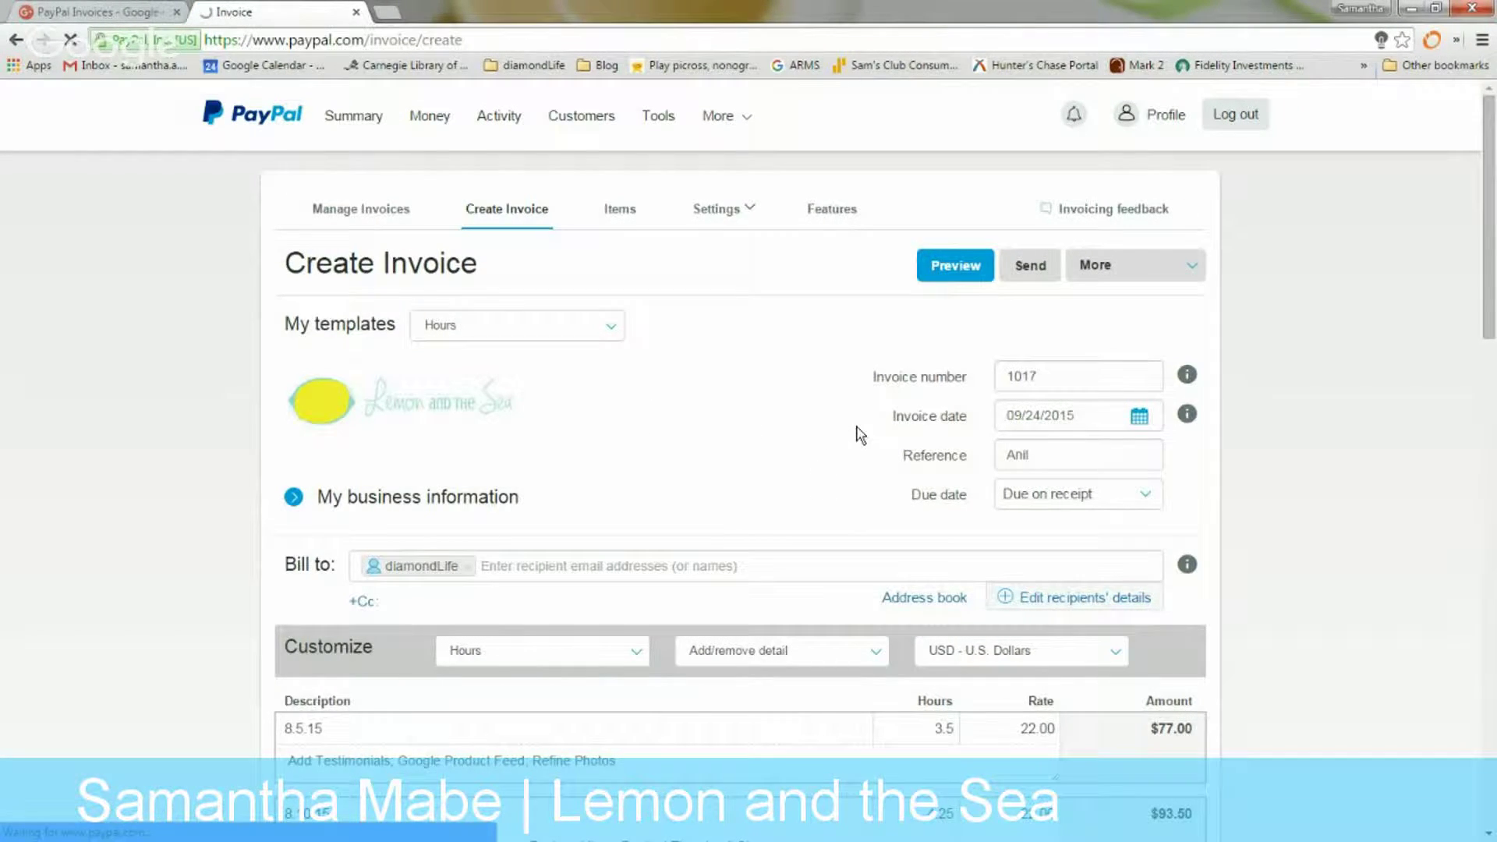
{"action": "scroll", "coordinate": [856, 434], "scroll_direction": "down", "scroll_amount": 1}
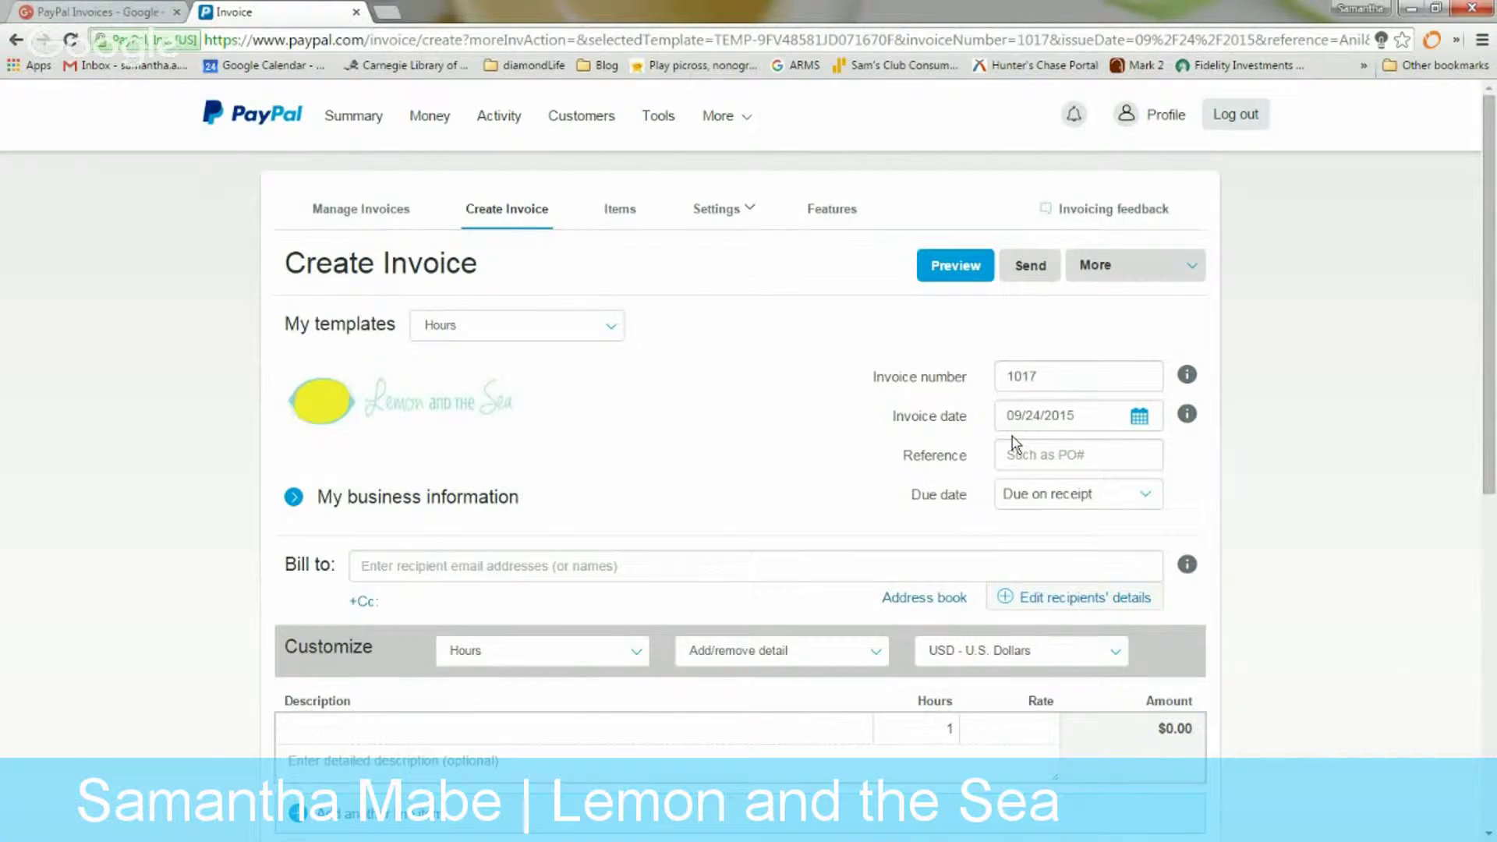
Expand My business information and bring up its Edit or add details dialog
{"action": "scroll", "coordinate": [1012, 437], "scroll_direction": "down", "scroll_amount": 3}
{"action": "scroll", "coordinate": [777, 491], "scroll_direction": "up", "scroll_amount": 3}
{"action": "left_click", "coordinate": [295, 499]}
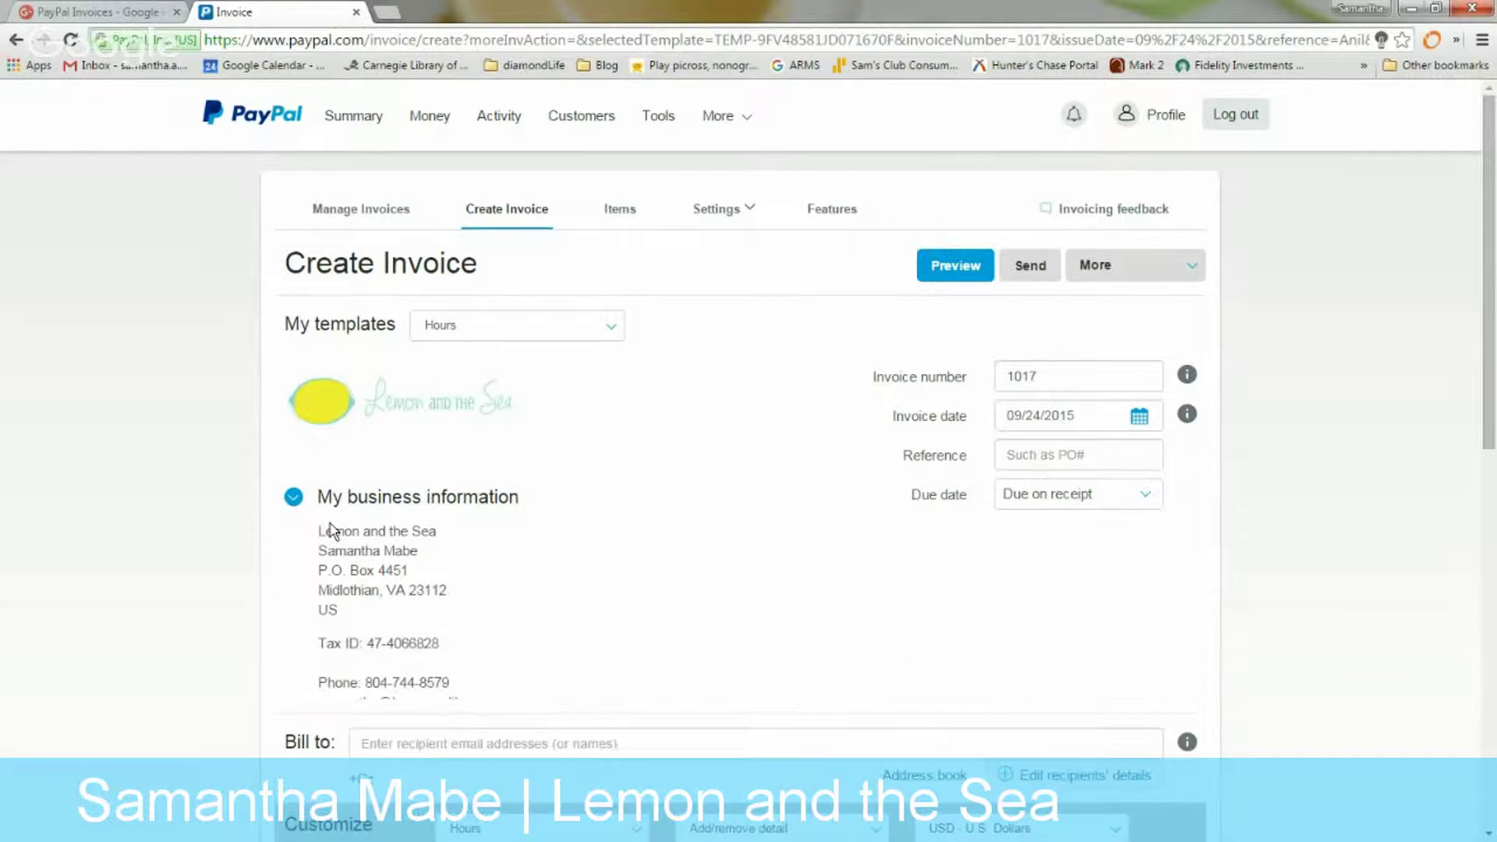
{"action": "scroll", "coordinate": [340, 521], "scroll_direction": "down", "scroll_amount": 3}
{"action": "scroll", "coordinate": [347, 474], "scroll_direction": "up", "scroll_amount": 2}
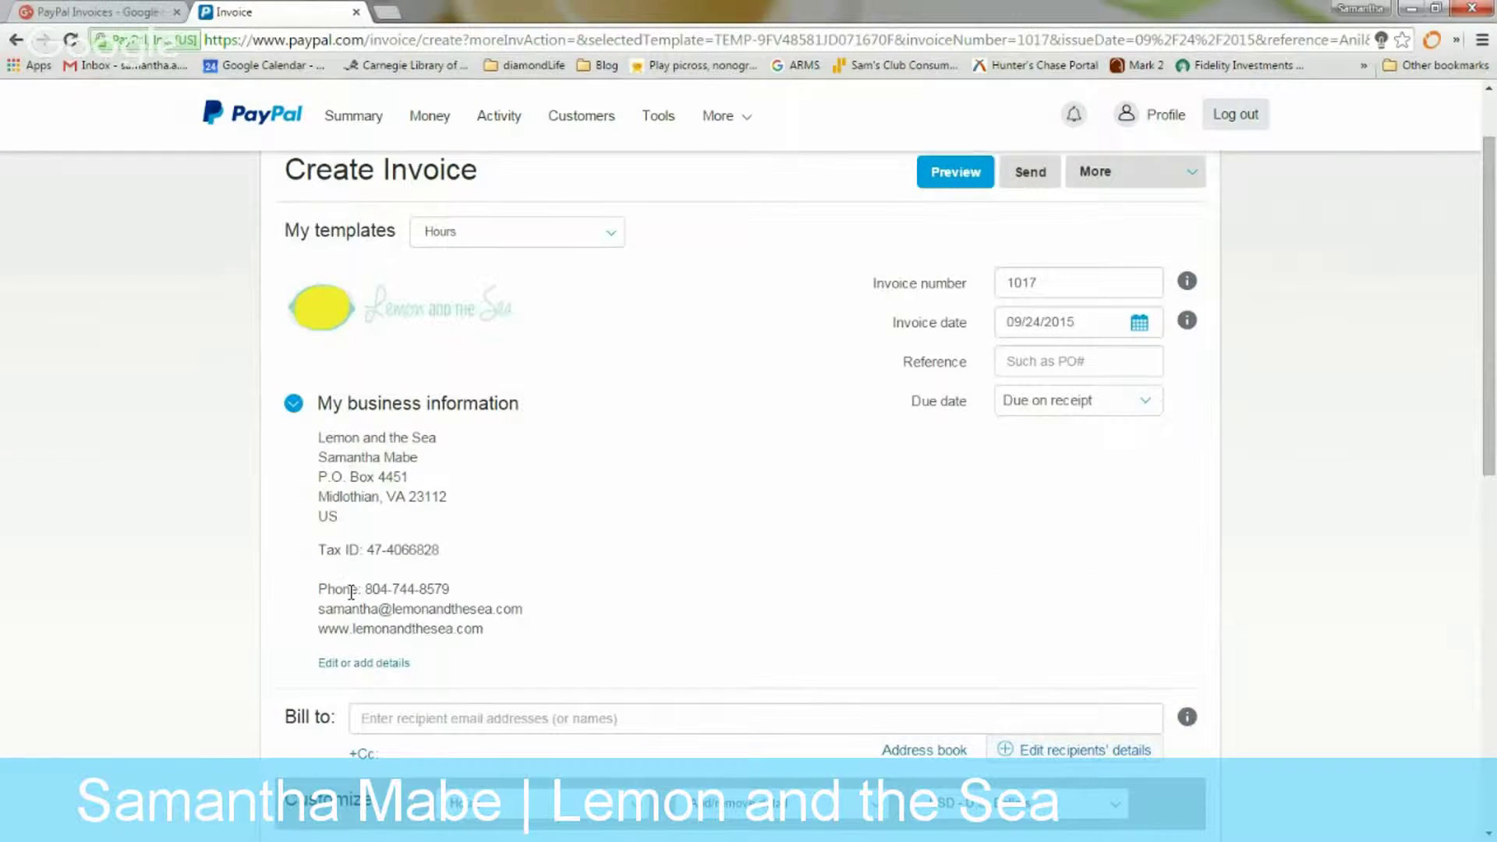
{"action": "left_click", "coordinate": [357, 663]}
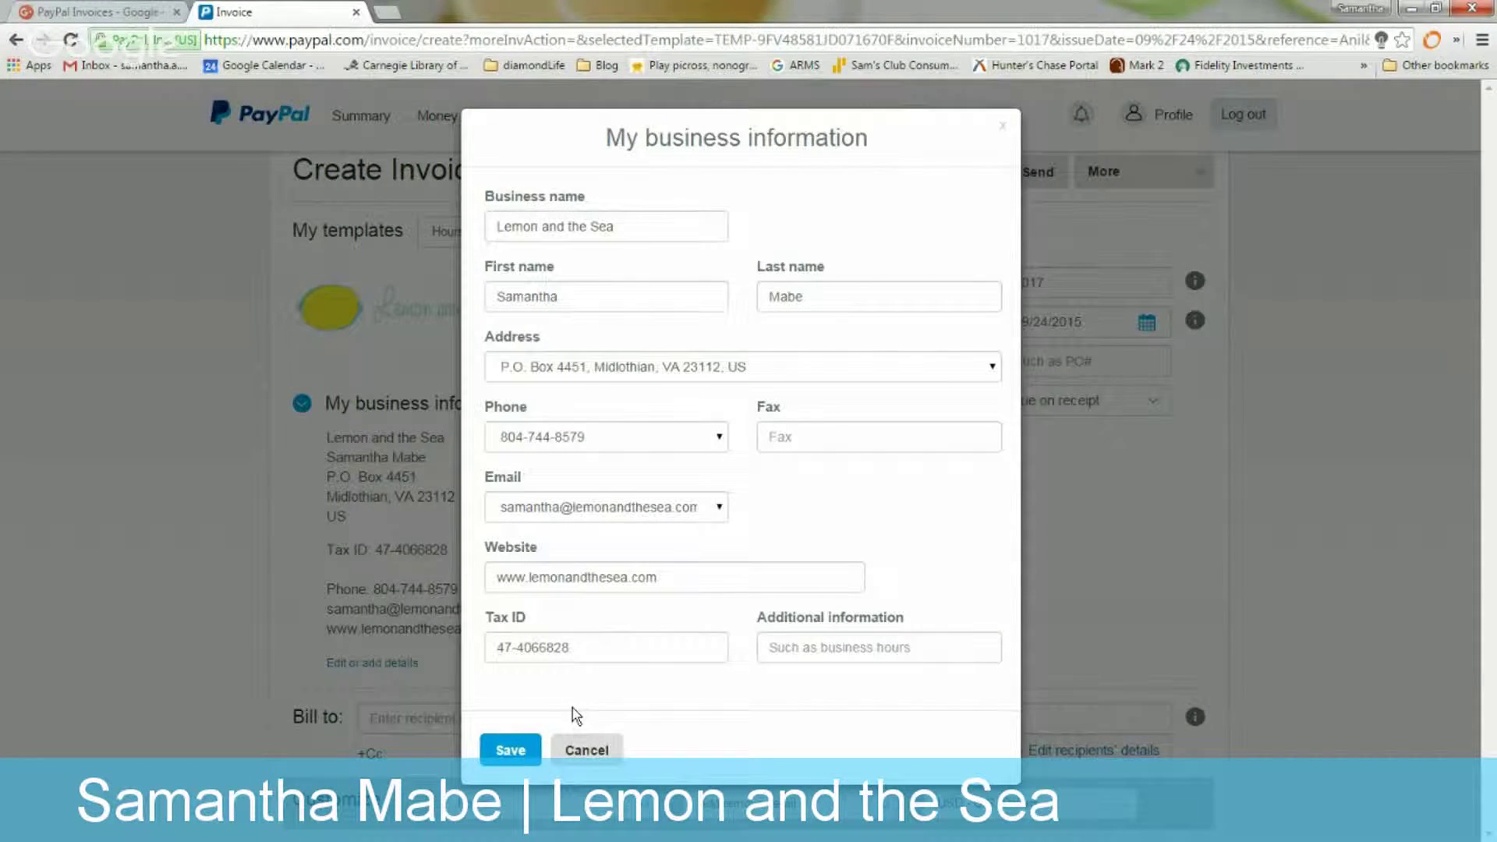
Keep the business e-mail and phone number on the invoice and save the business information
{"action": "left_click", "coordinate": [668, 516]}
{"action": "left_click", "coordinate": [645, 550]}
{"action": "left_click", "coordinate": [652, 516]}
{"action": "left_click", "coordinate": [641, 531]}
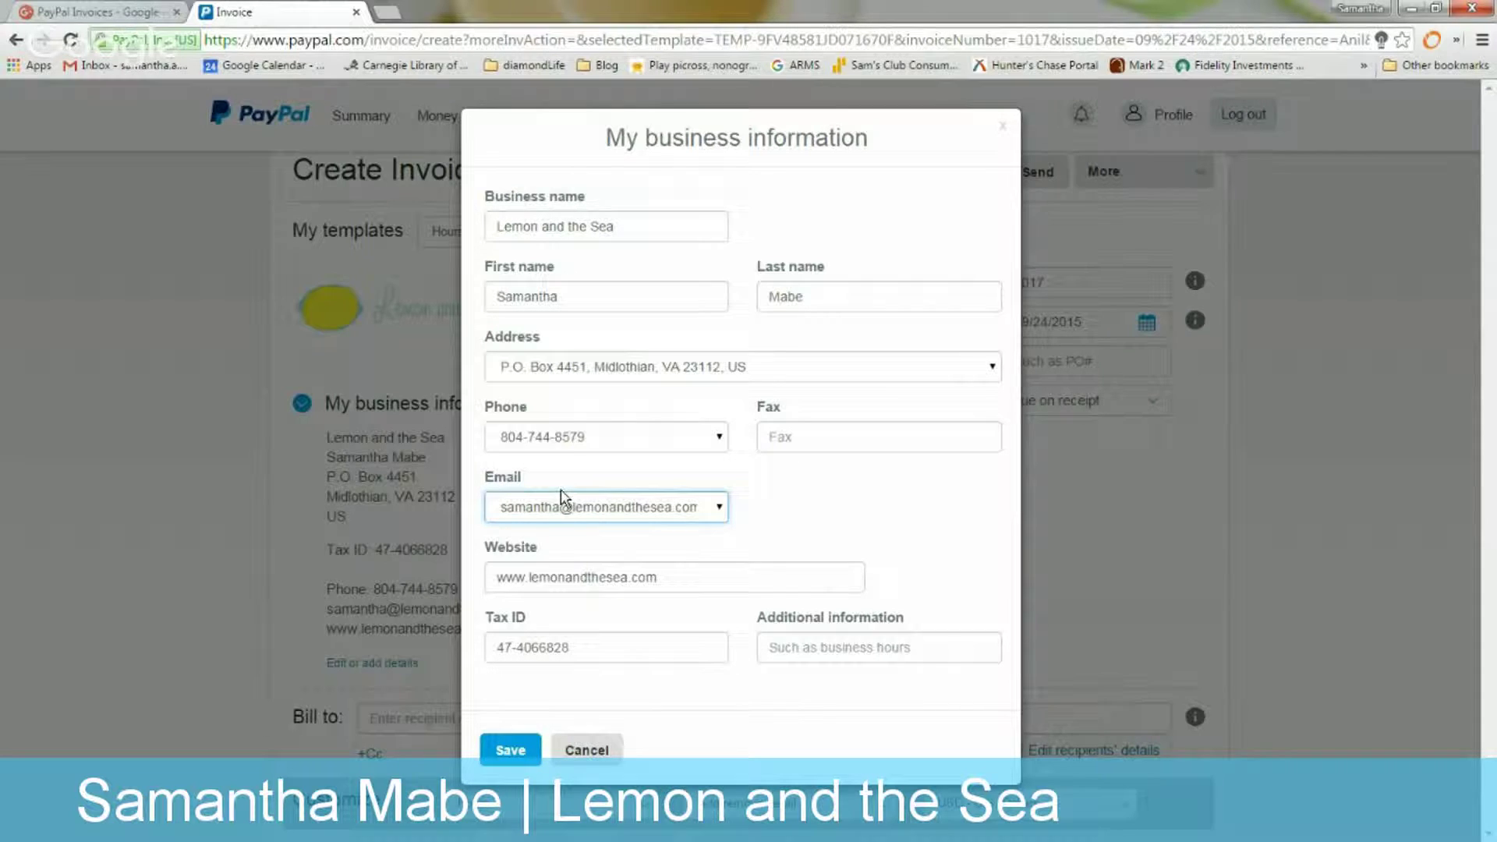
{"action": "left_click", "coordinate": [696, 440]}
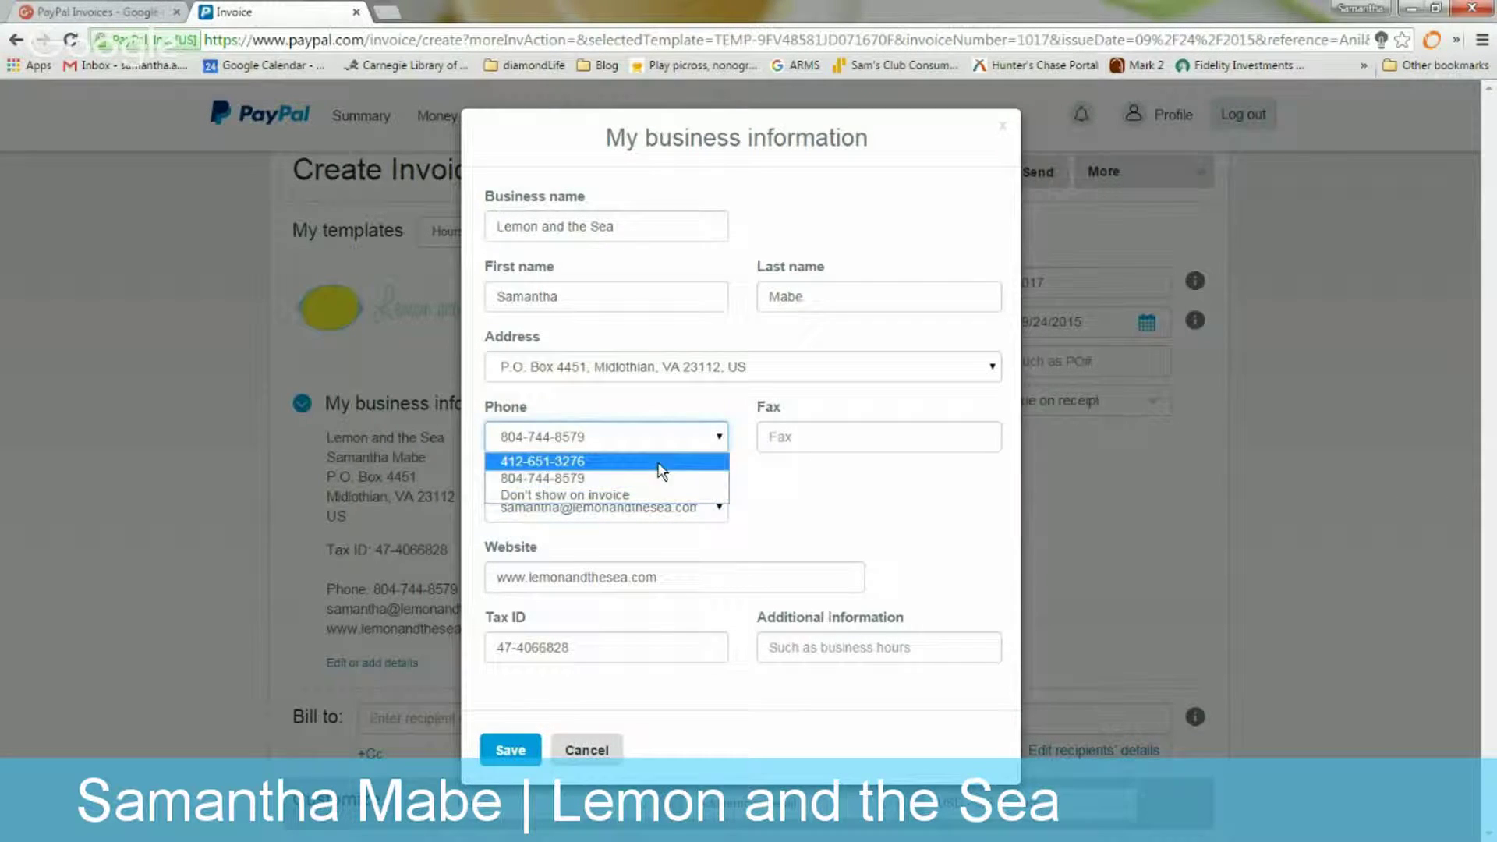
{"action": "left_click", "coordinate": [683, 438]}
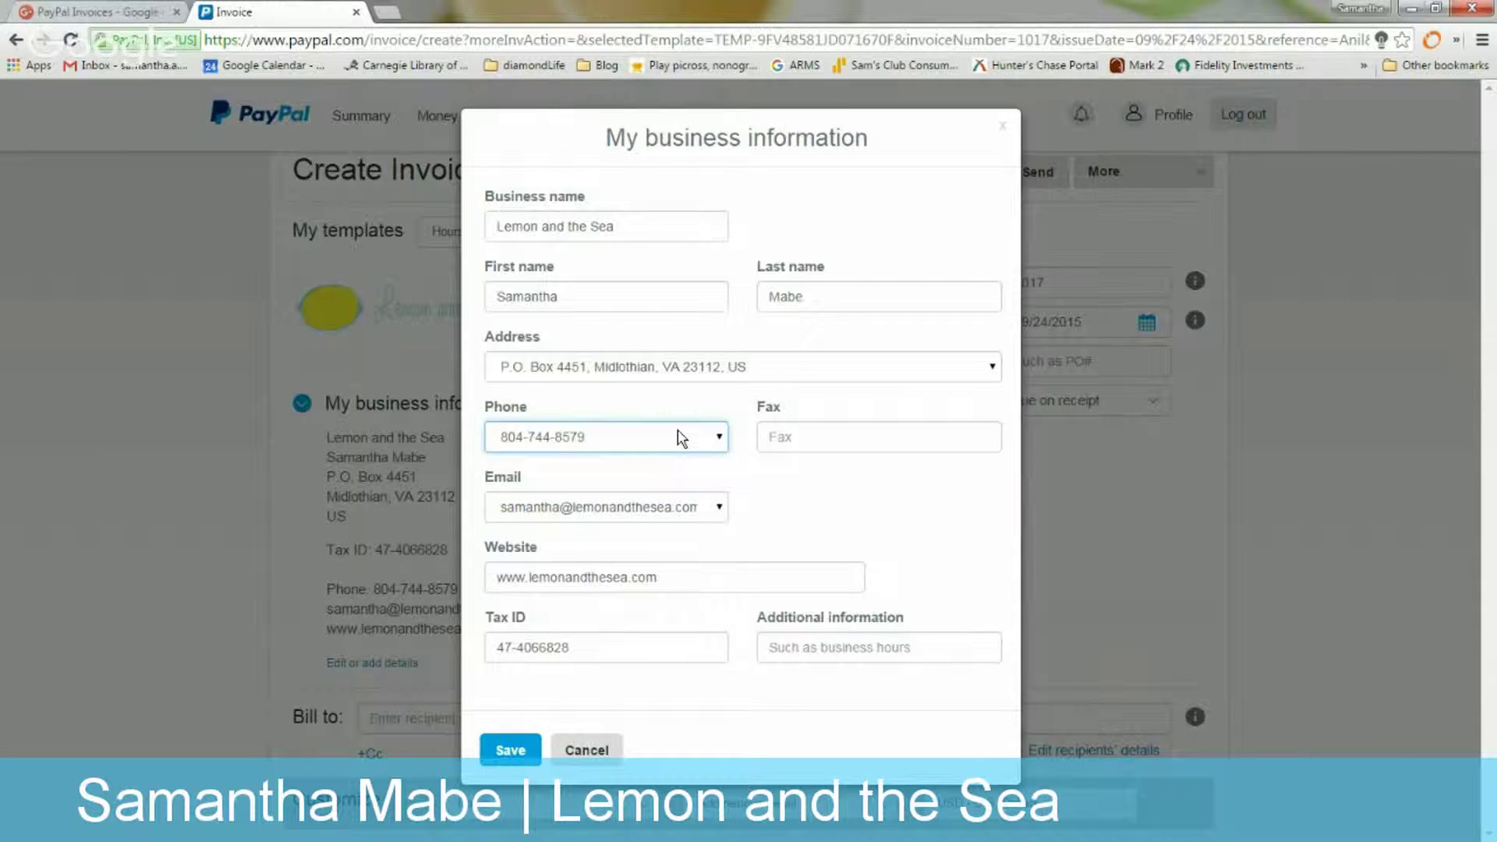
{"action": "left_click", "coordinate": [514, 752]}
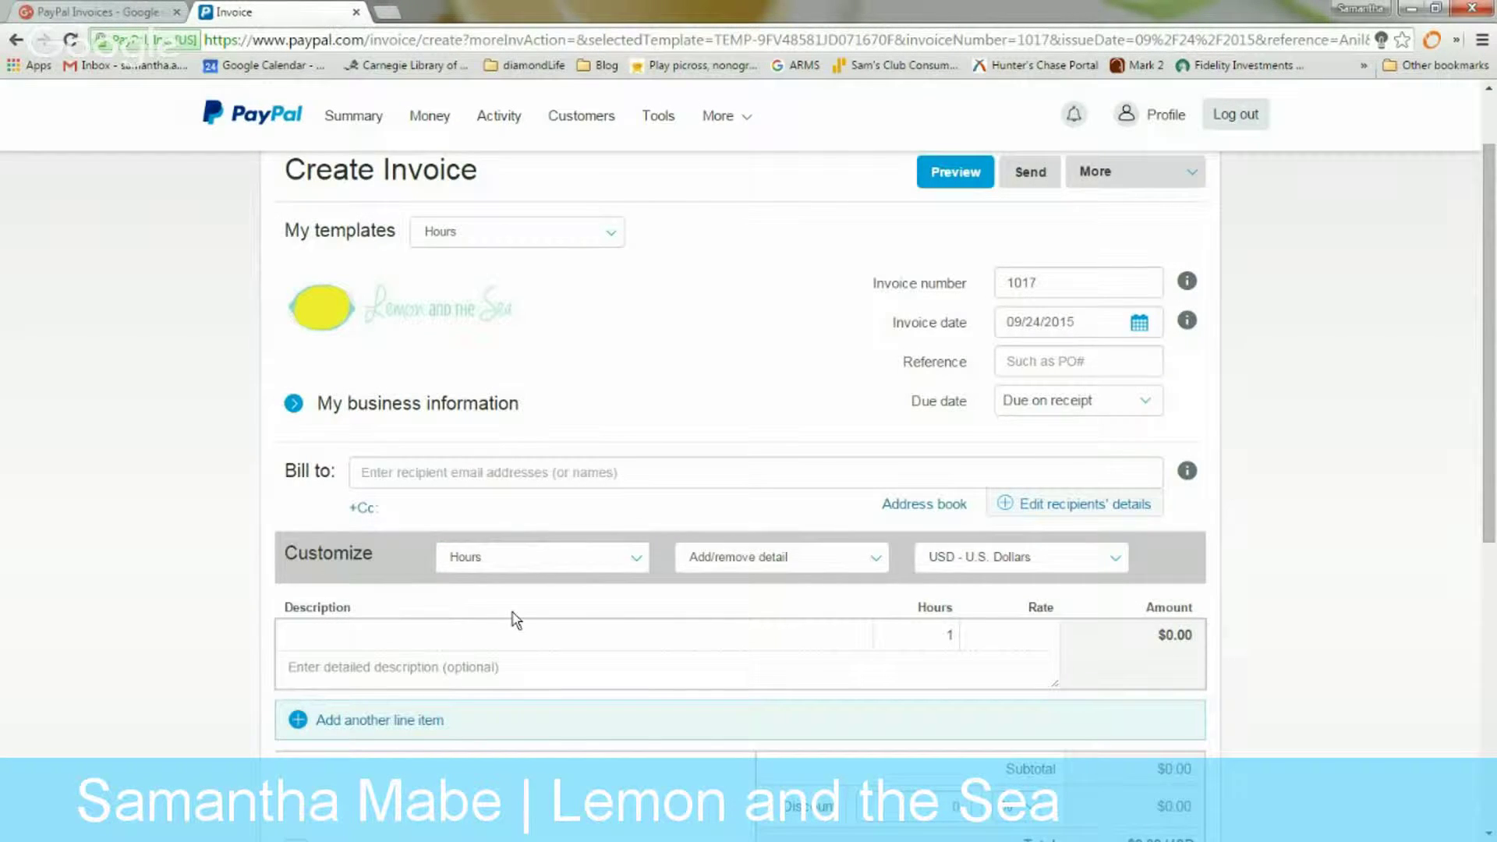
Add a Graphic Design Consultation line item of 2.5 hours at a 60.00 rate
{"action": "left_click", "coordinate": [495, 646]}
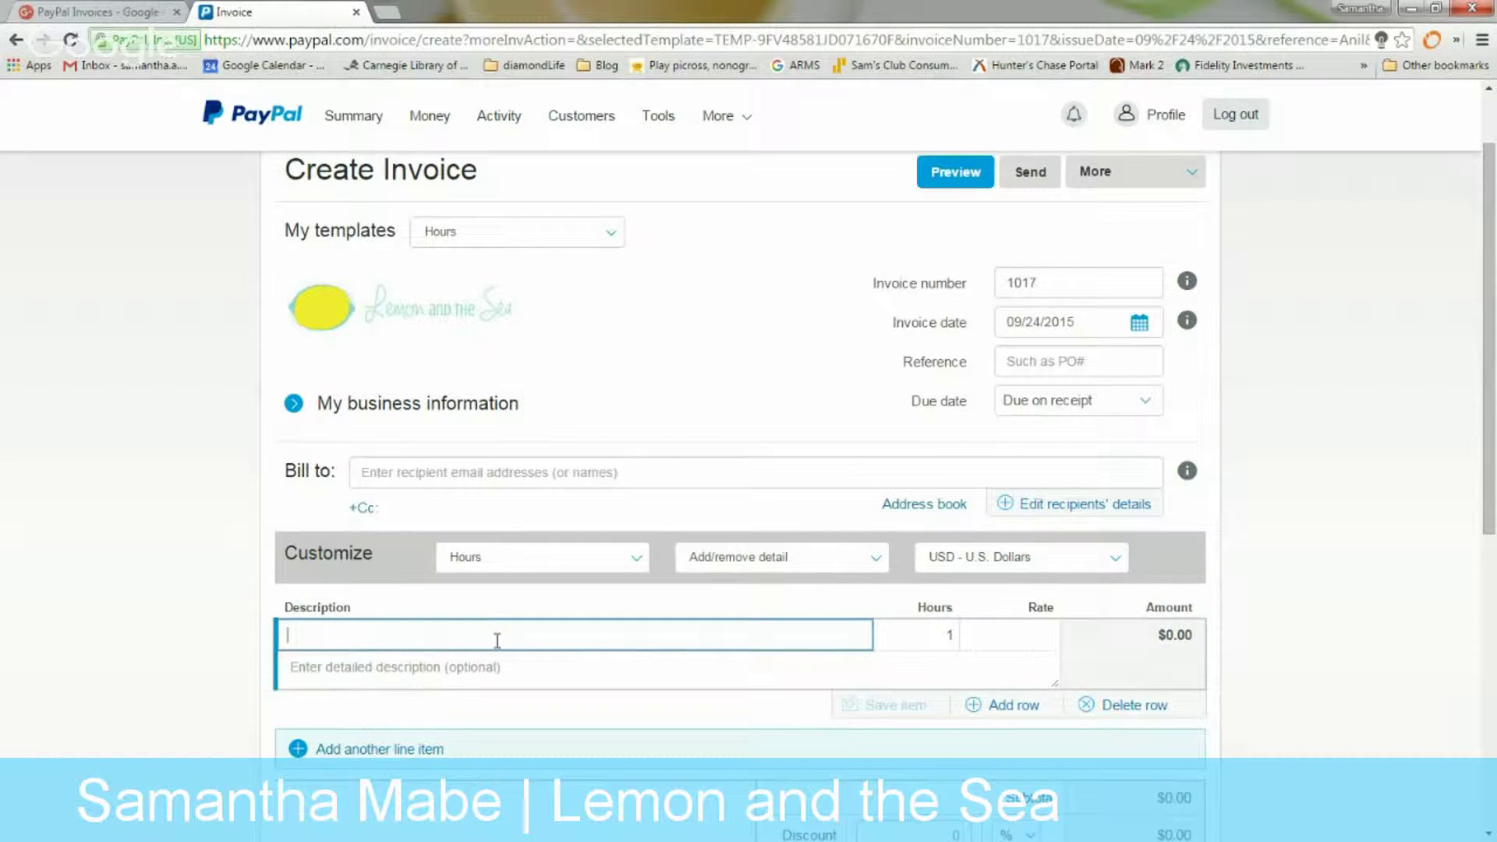
{"action": "type", "text": "Graph"}
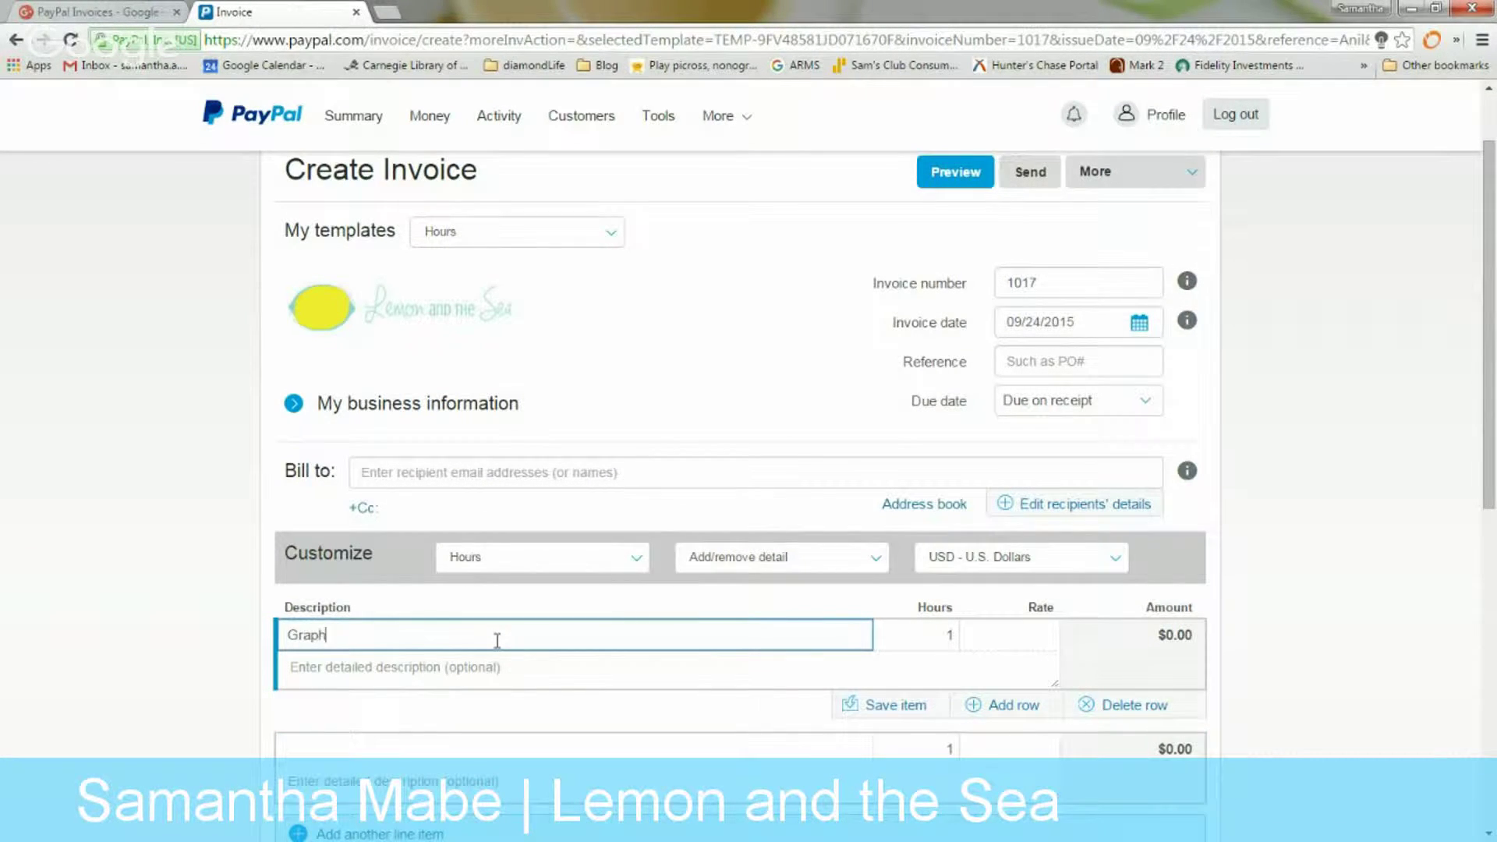
{"action": "type", "text": "ic Design Consultation"}
{"action": "key", "text": "Tab"}
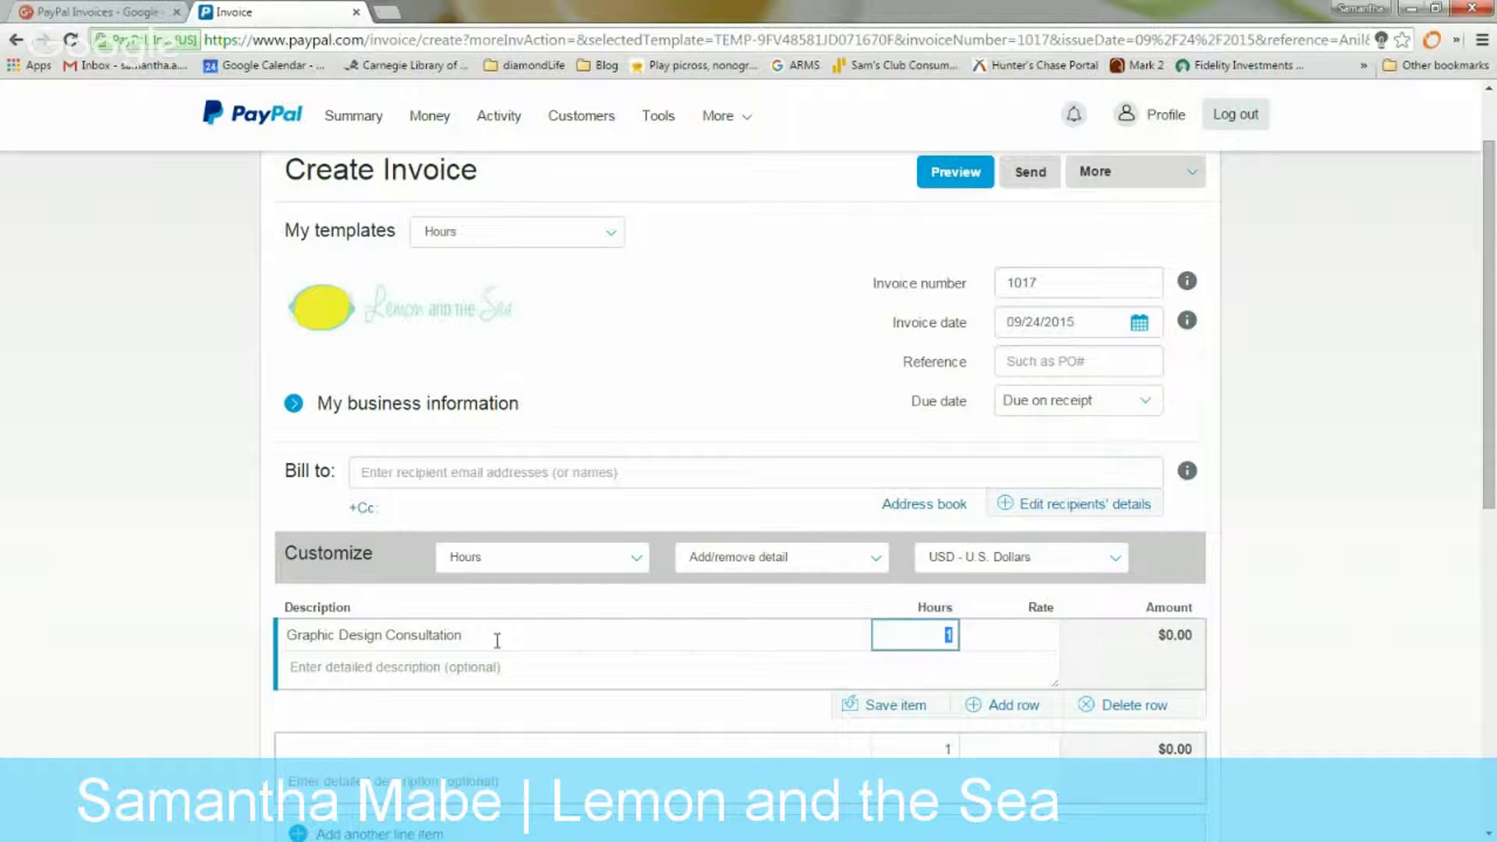
{"action": "type", "text": "2.5"}
{"action": "key", "text": "Tab"}
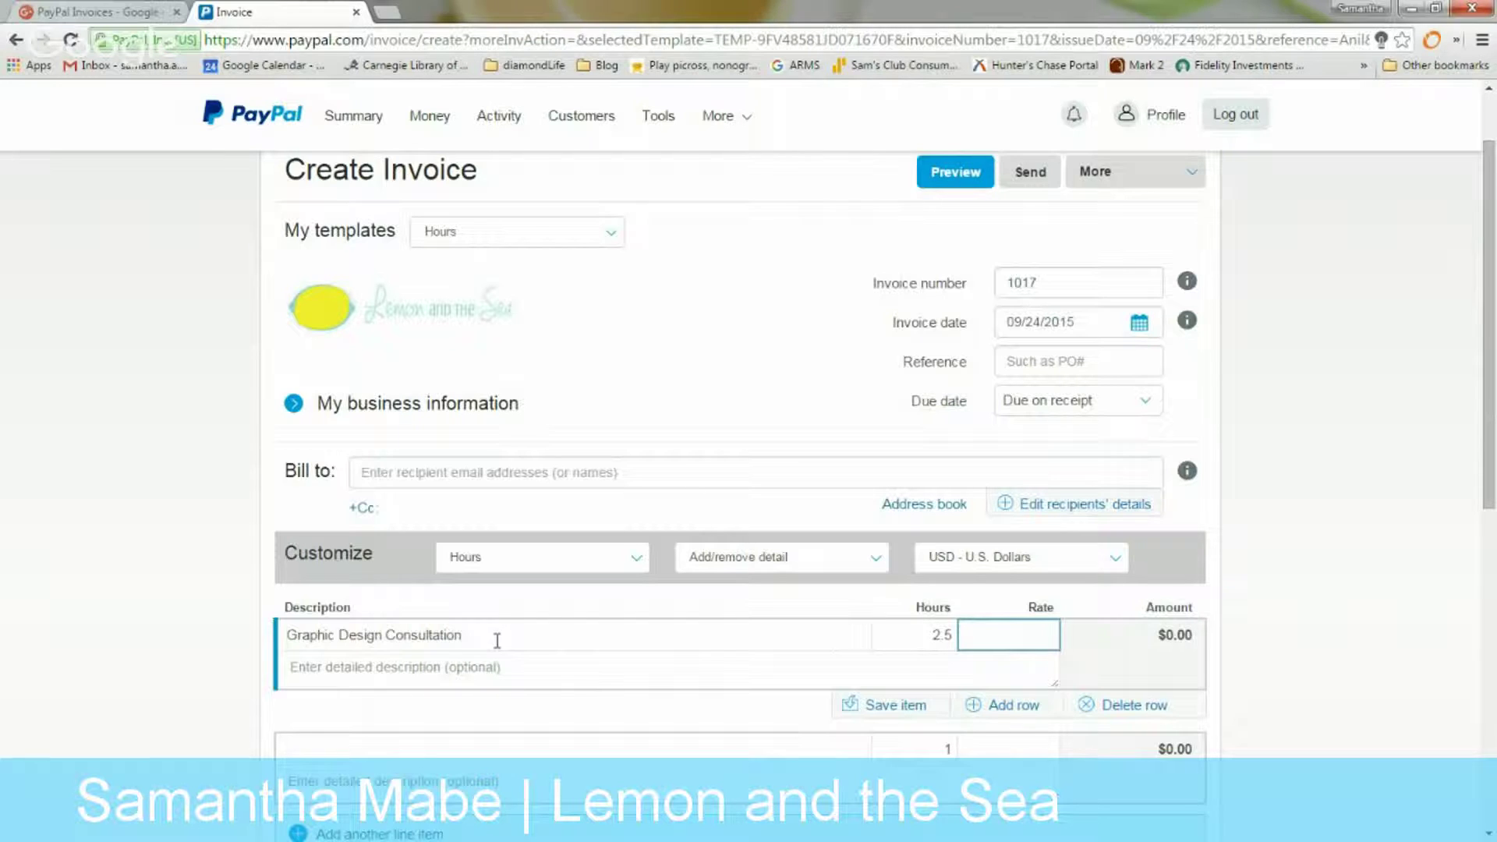
{"action": "type", "text": "60.00"}
Describe the item as 'with Lemon and the Sea - Brand Style Guide provided'
{"action": "key", "text": "Tab"}
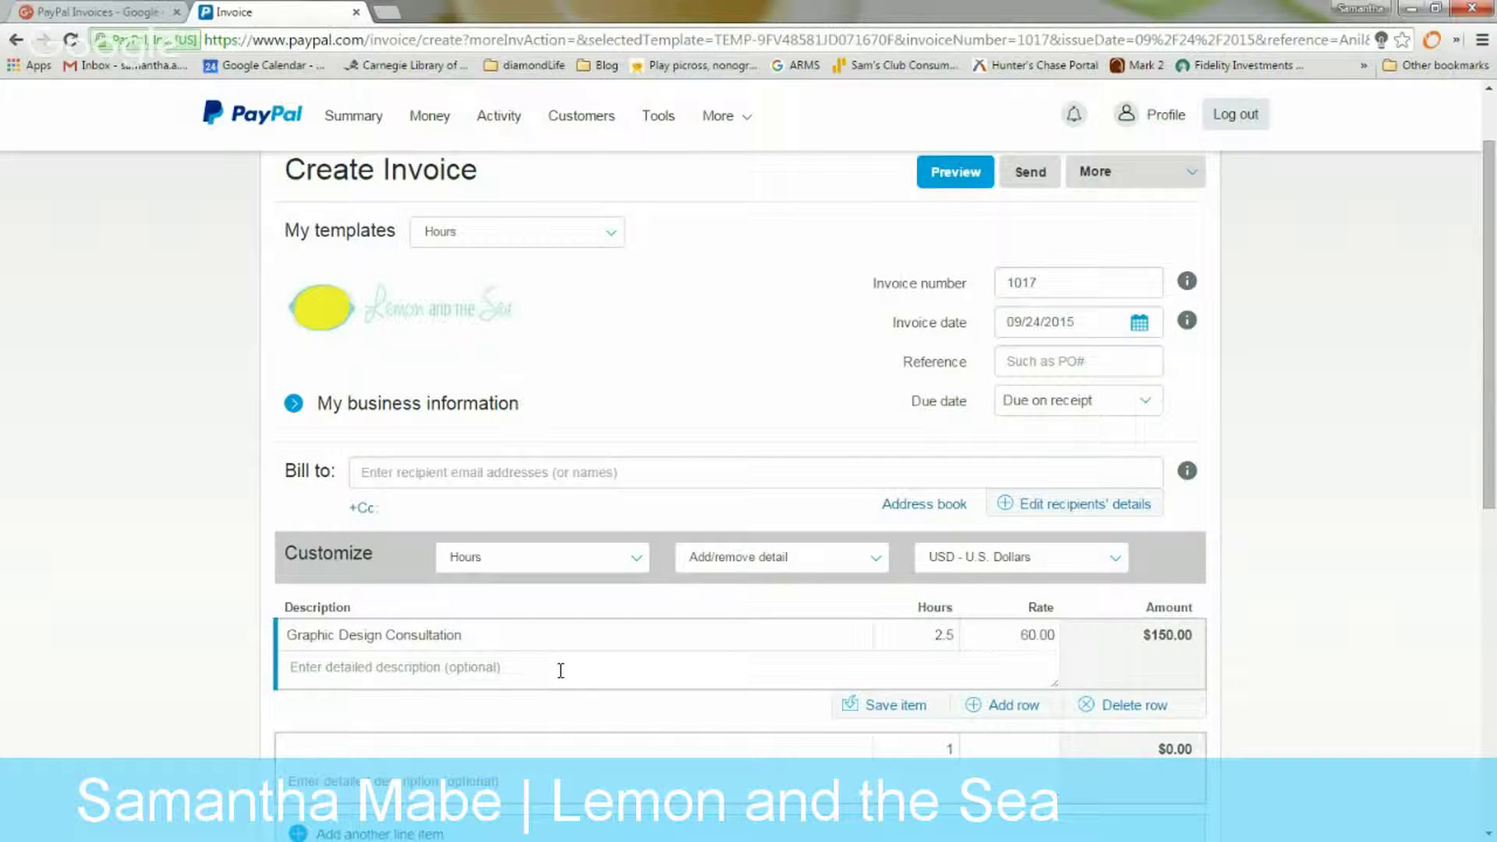
{"action": "type", "text": "with Lemon an"}
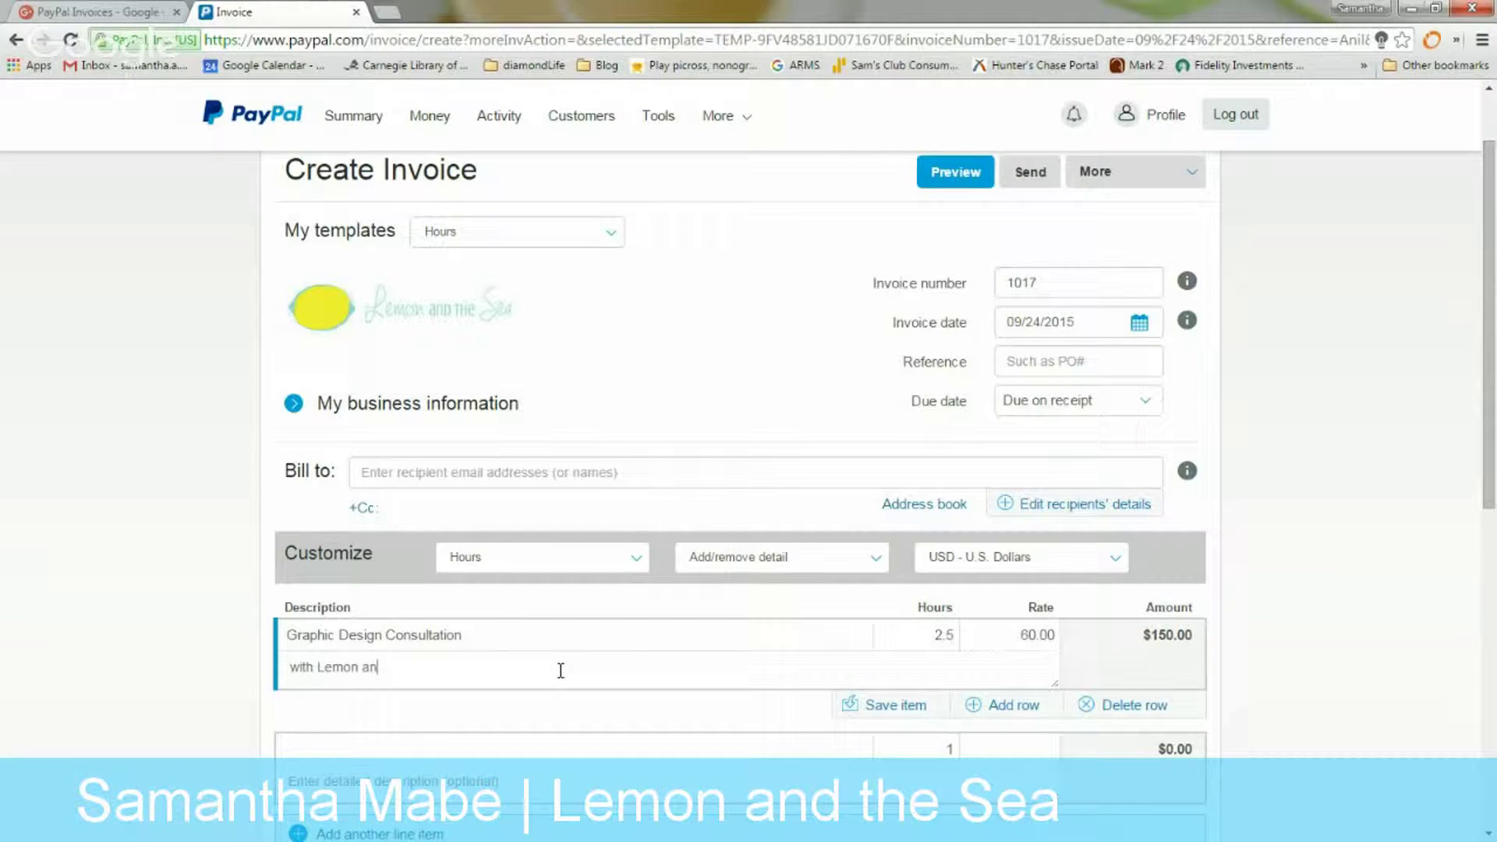
{"action": "type", "text": "d the Sea - Brand"}
{"action": "key", "text": "BackSpace"}
{"action": "key", "text": "BackSpace"}
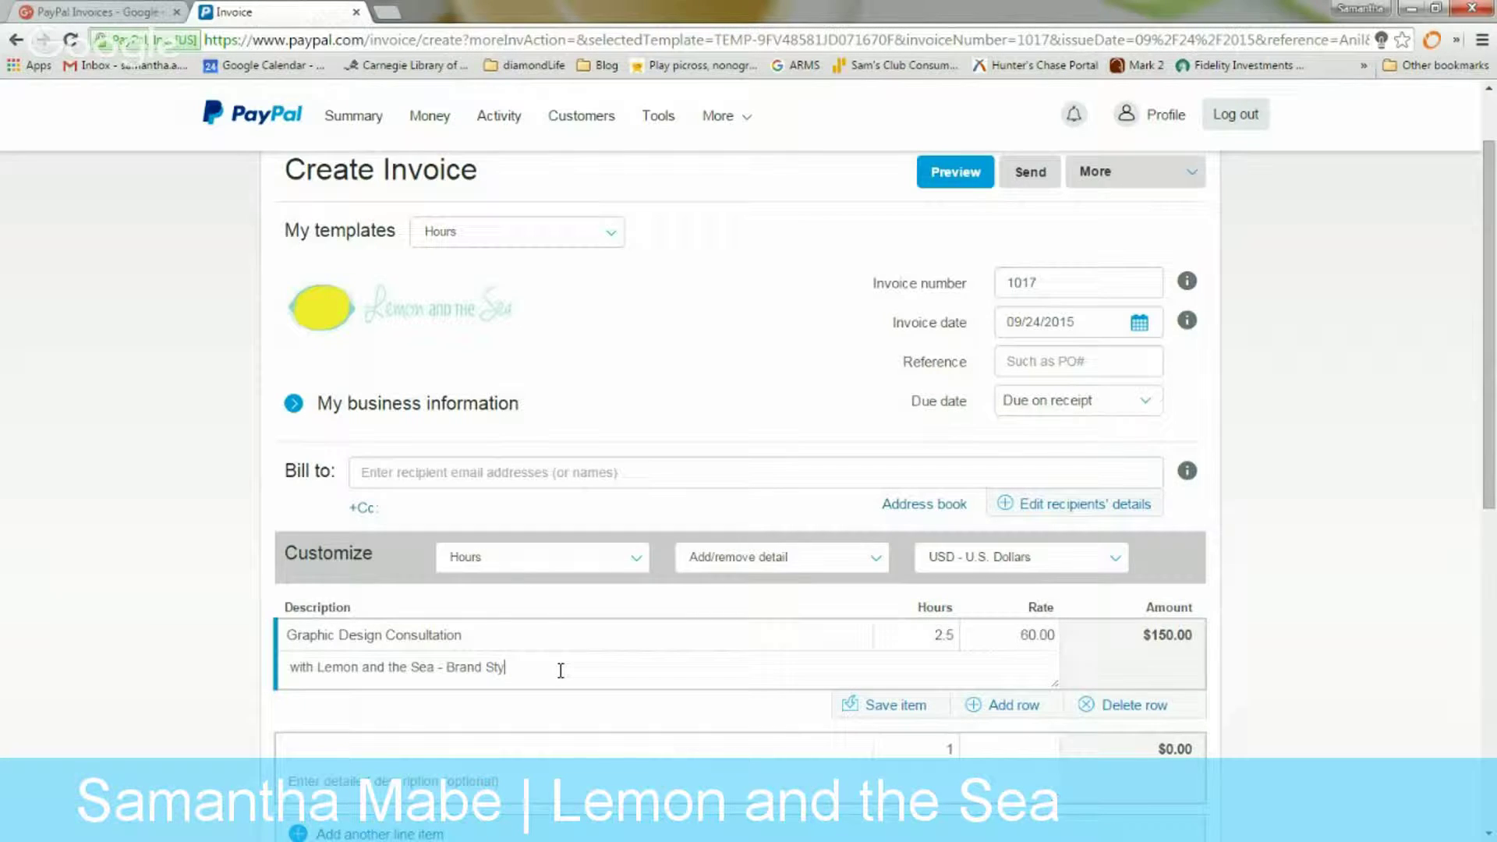
{"action": "type", "text": "tyle Guide provided"}
Enter a 50 discount and switch it from percent to dollars, totalling $100.00 USD
{"action": "scroll", "coordinate": [1041, 686], "scroll_direction": "down", "scroll_amount": 2}
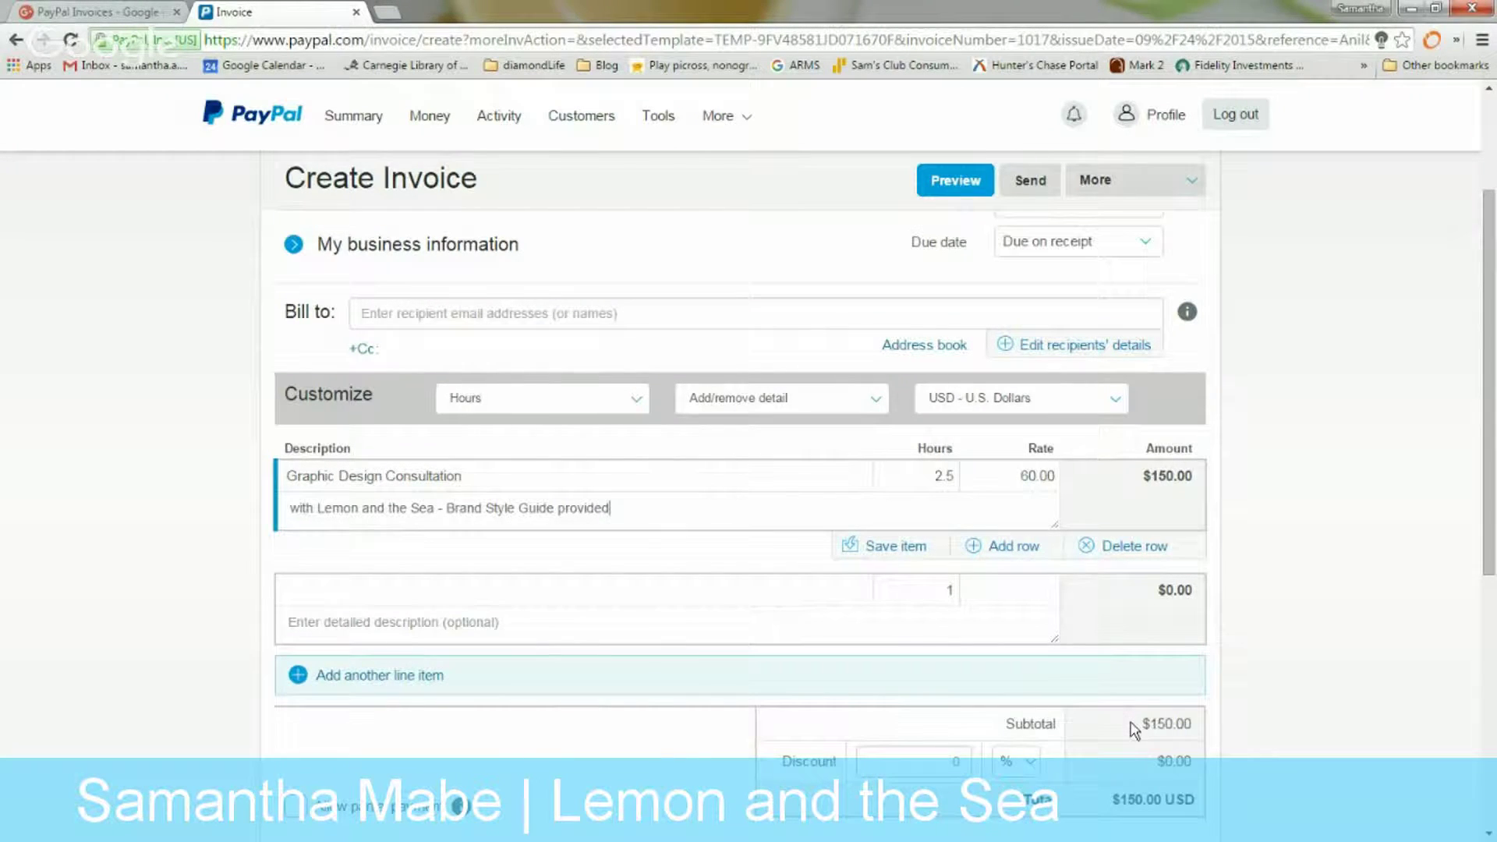
{"action": "scroll", "coordinate": [1098, 729], "scroll_direction": "down", "scroll_amount": 1}
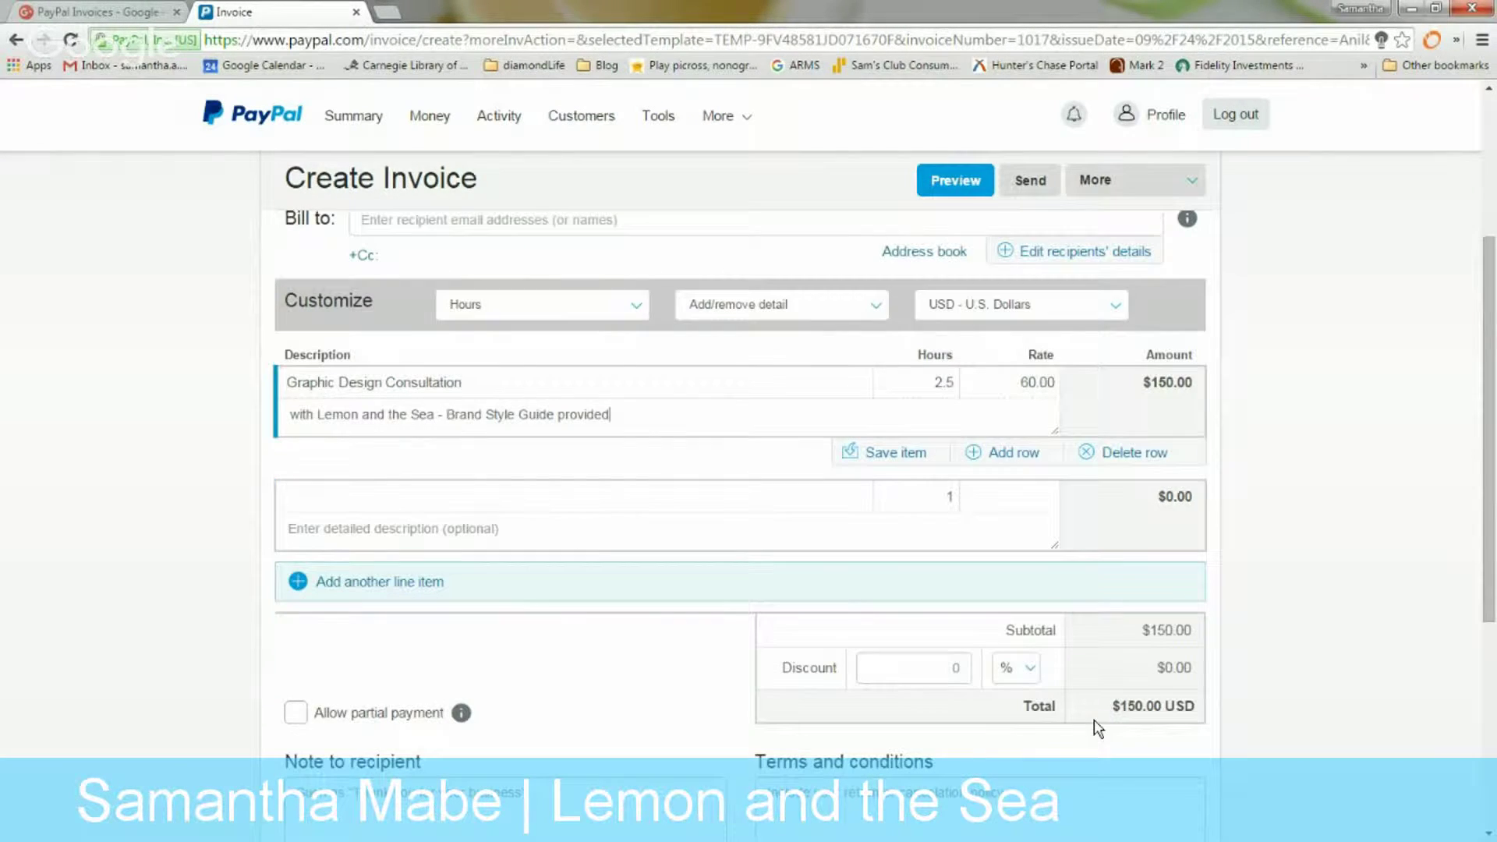
{"action": "left_click", "coordinate": [953, 672]}
{"action": "type", "text": "50"}
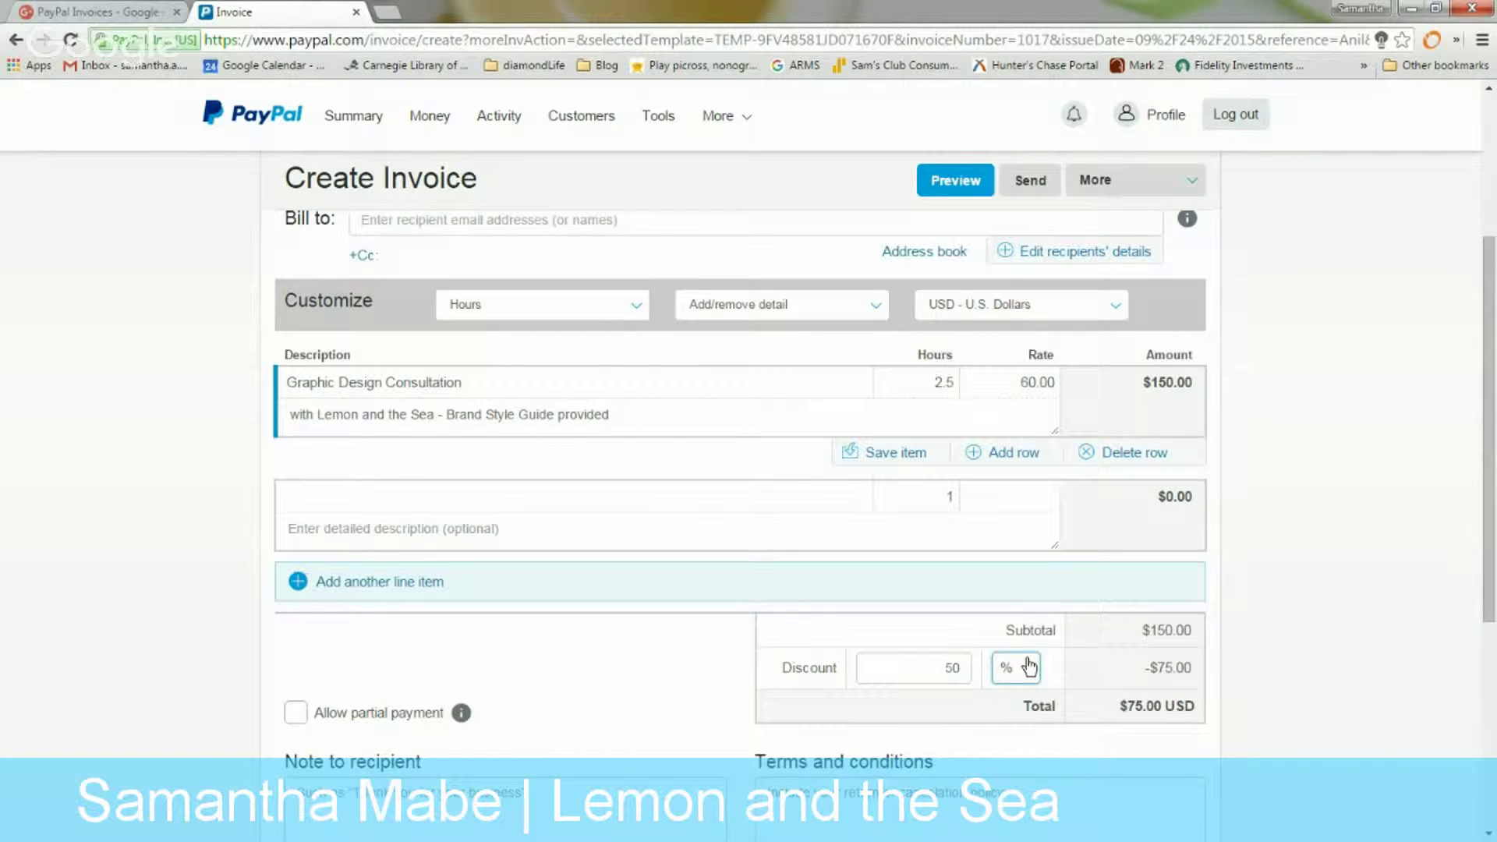
{"action": "left_click", "coordinate": [1028, 668]}
{"action": "left_click", "coordinate": [1018, 711]}
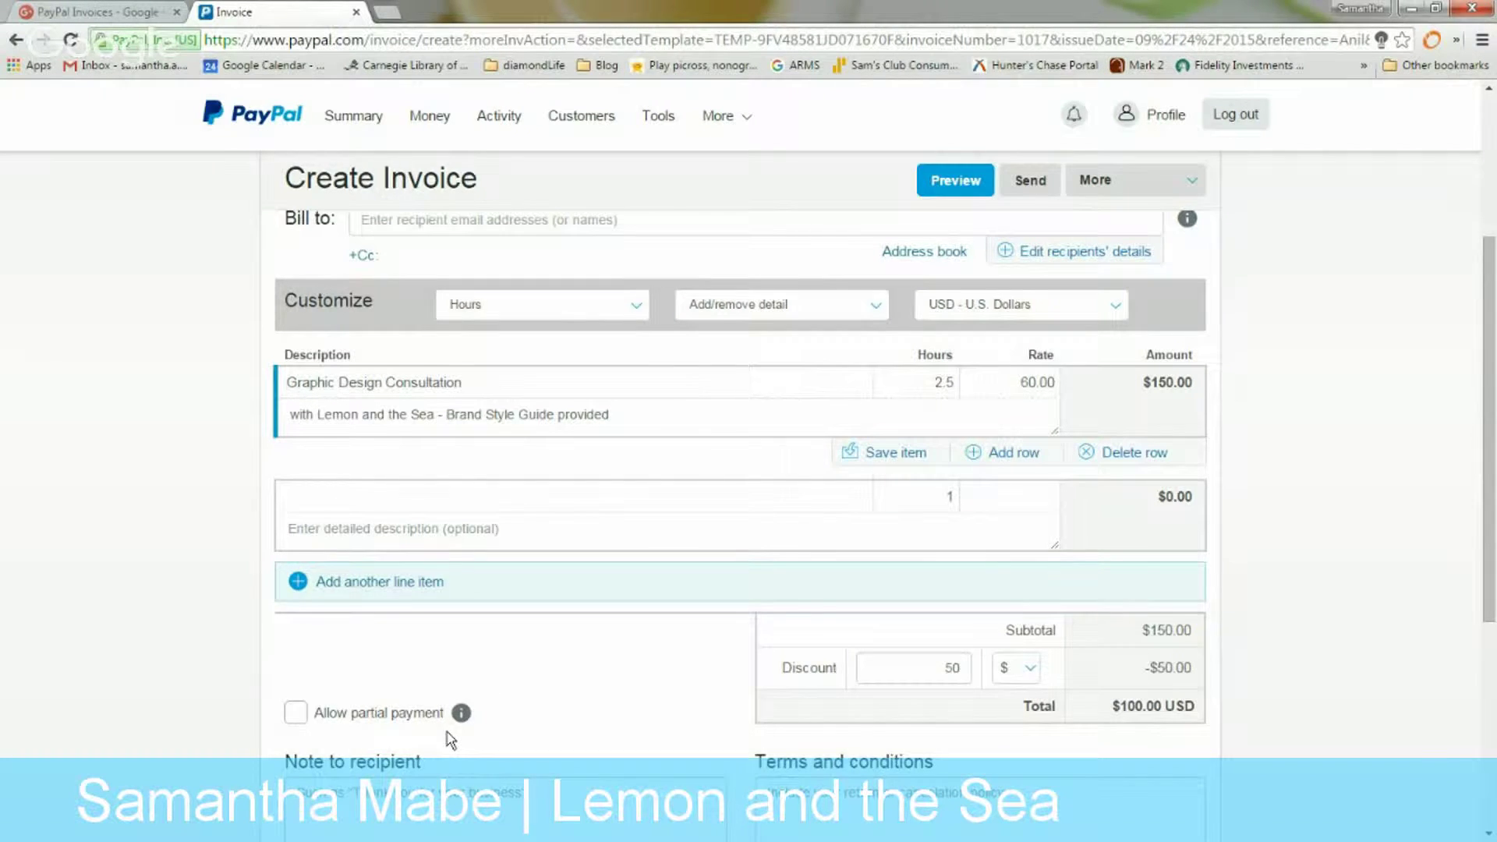
{"action": "scroll", "coordinate": [452, 737], "scroll_direction": "down", "scroll_amount": 1}
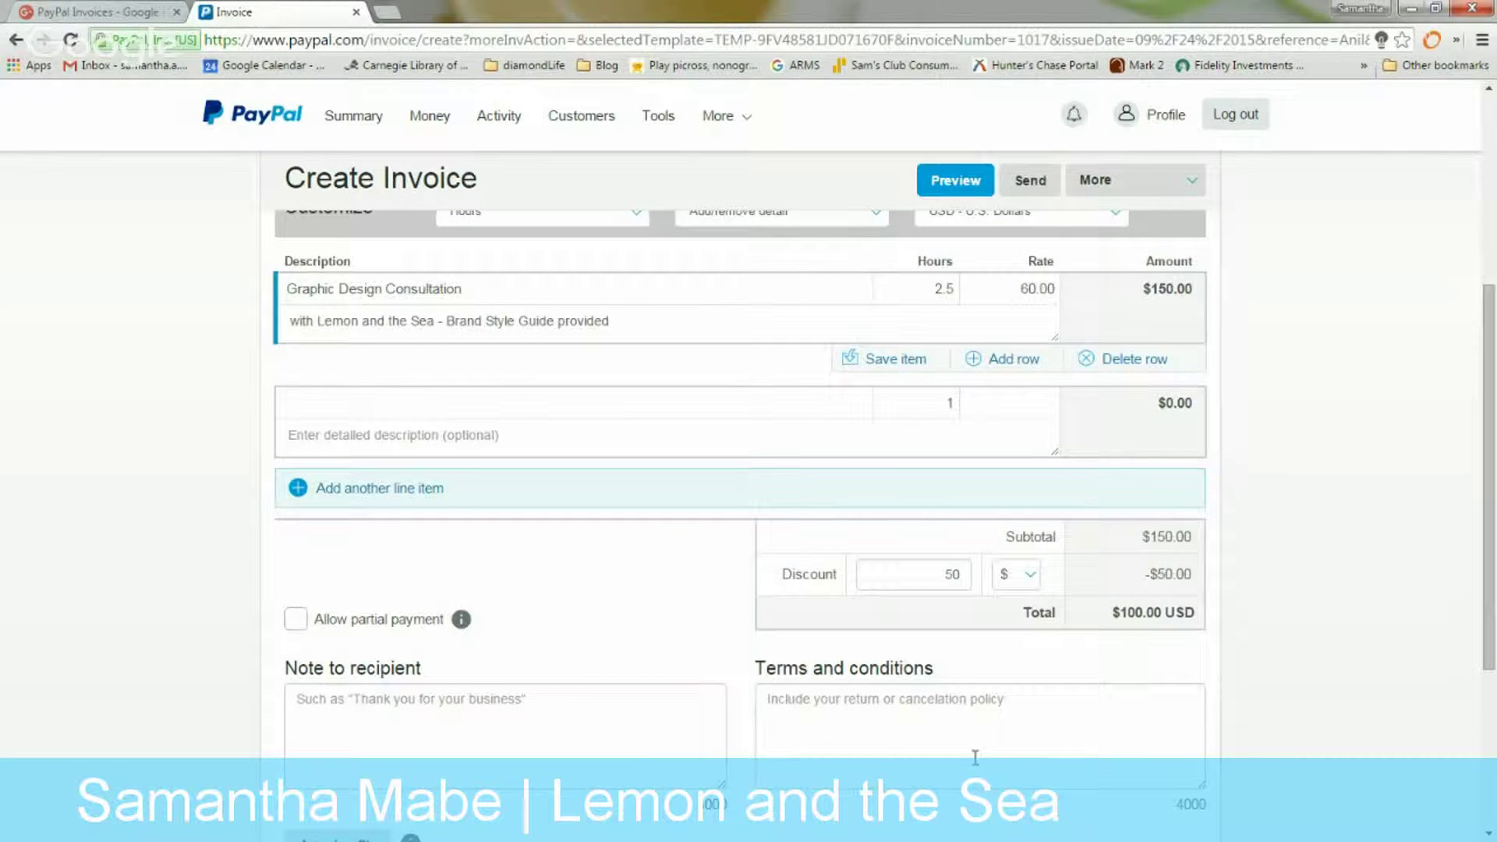
{"action": "scroll", "coordinate": [531, 702], "scroll_direction": "down", "scroll_amount": 1}
{"action": "scroll", "coordinate": [517, 681], "scroll_direction": "up", "scroll_amount": 1}
{"action": "scroll", "coordinate": [328, 648], "scroll_direction": "down", "scroll_amount": 3}
{"action": "left_click", "coordinate": [295, 338]}
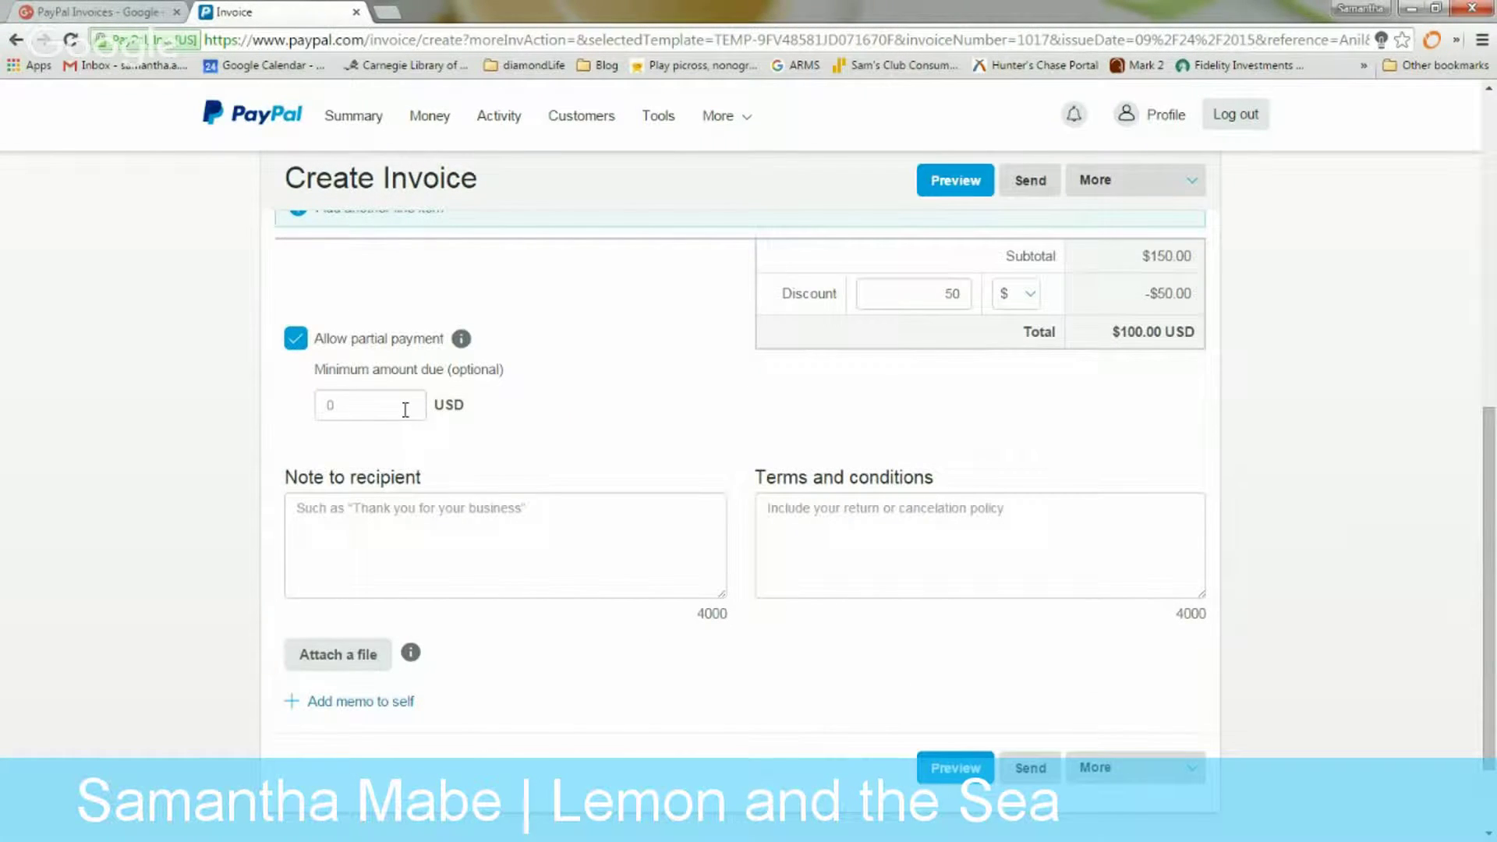
{"action": "left_click", "coordinate": [406, 410]}
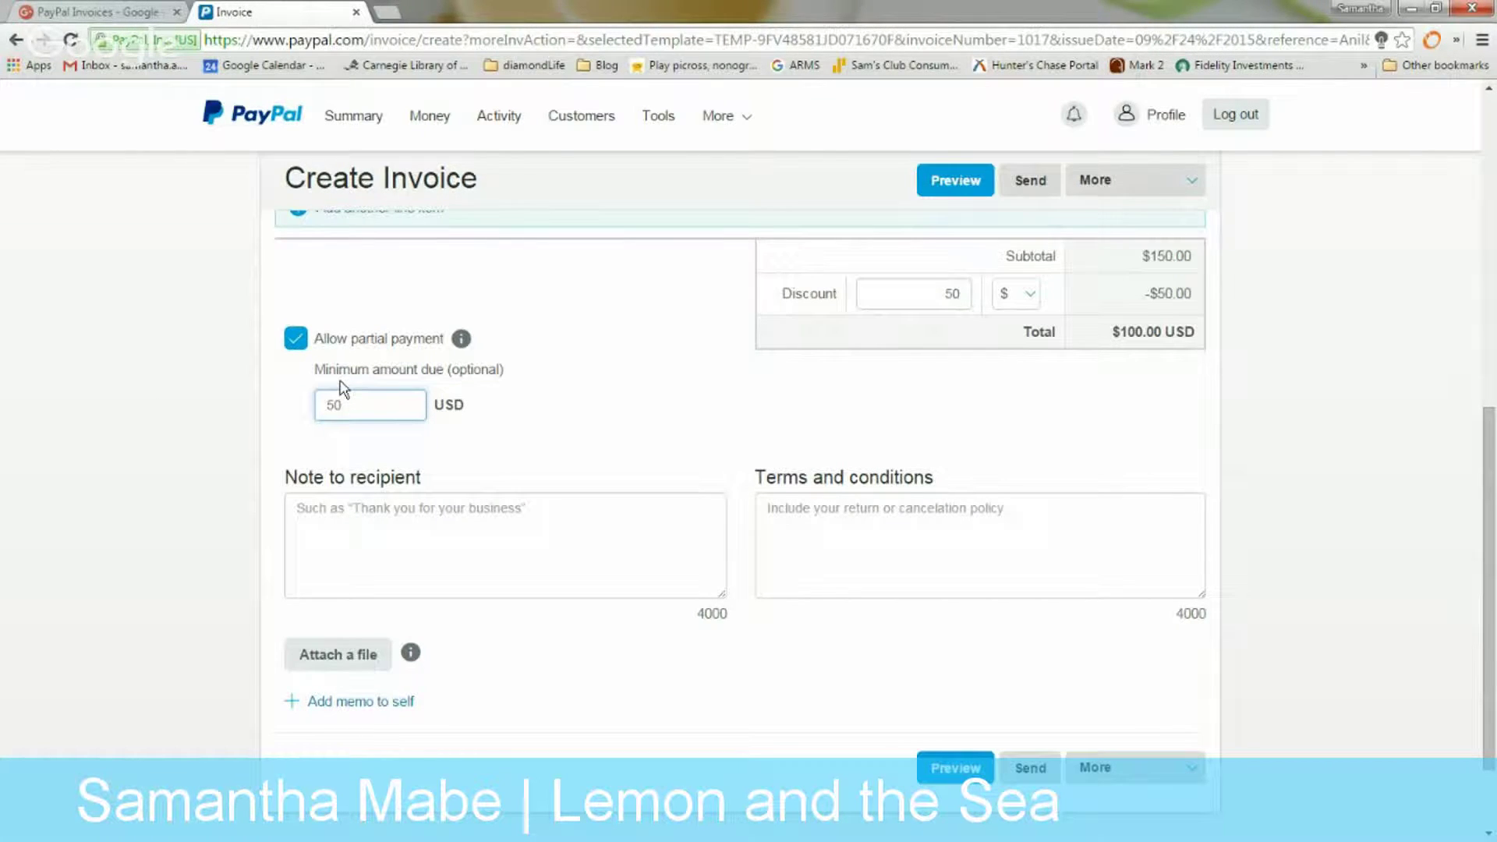
{"action": "left_click", "coordinate": [295, 340]}
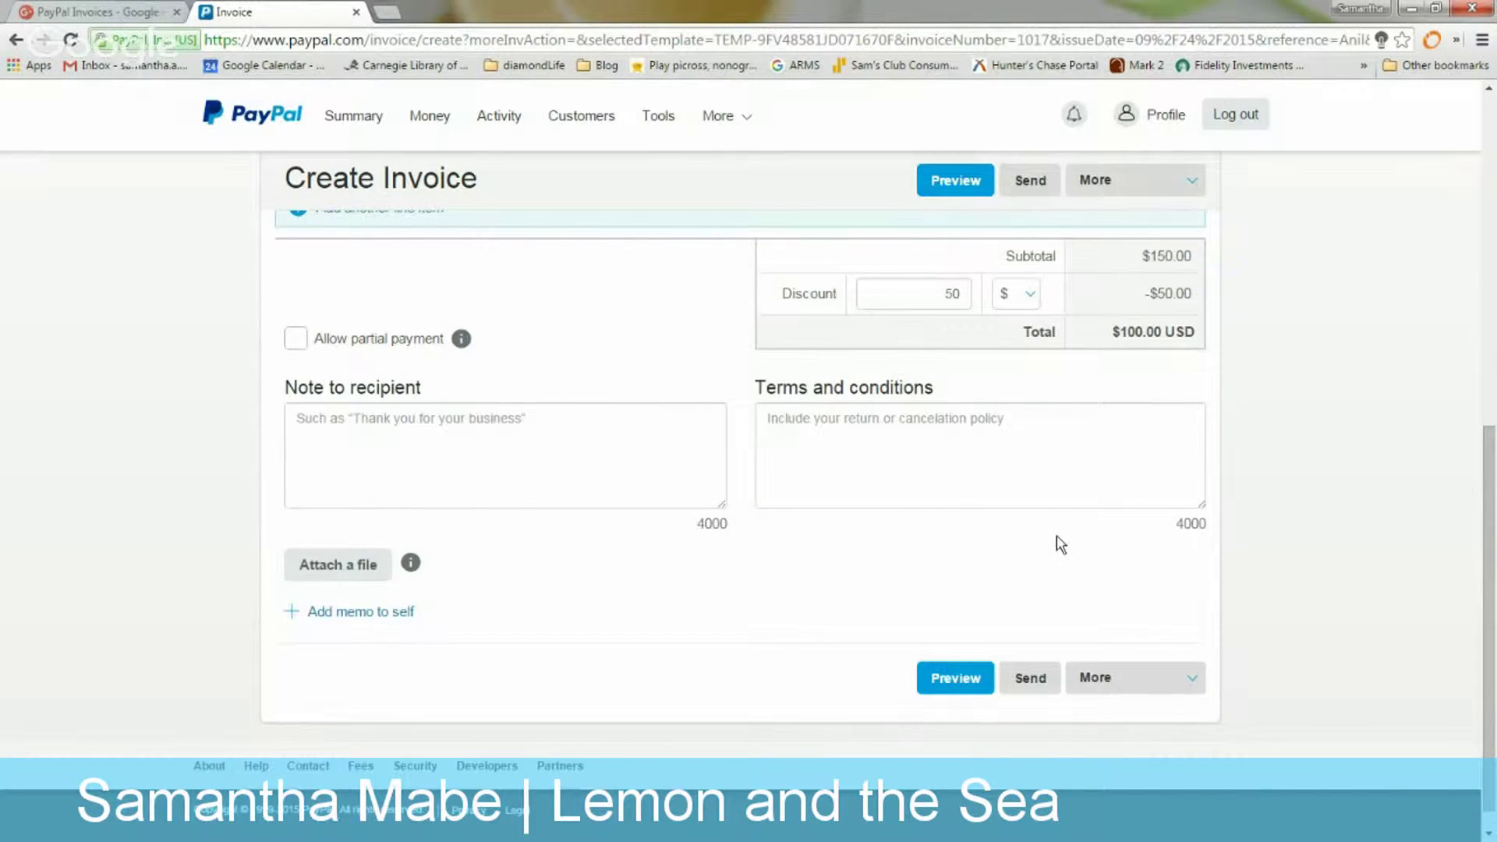
{"action": "scroll", "coordinate": [1057, 542], "scroll_direction": "up", "scroll_amount": 5}
{"action": "scroll", "coordinate": [1058, 537], "scroll_direction": "up", "scroll_amount": 4}
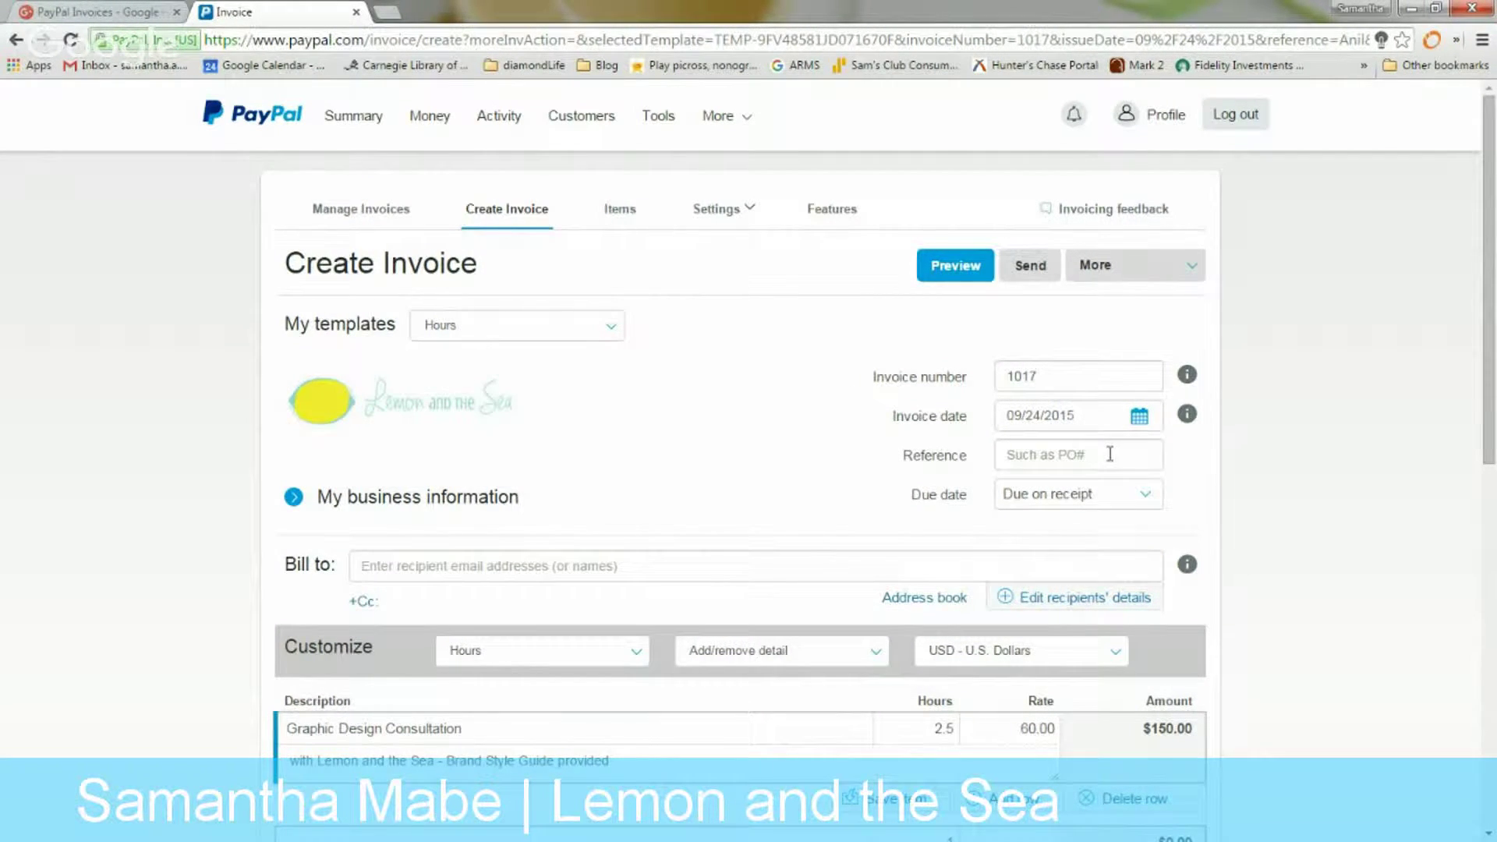
Leave the due date as Due on receipt and show the More actions menu
{"action": "left_click", "coordinate": [1073, 494]}
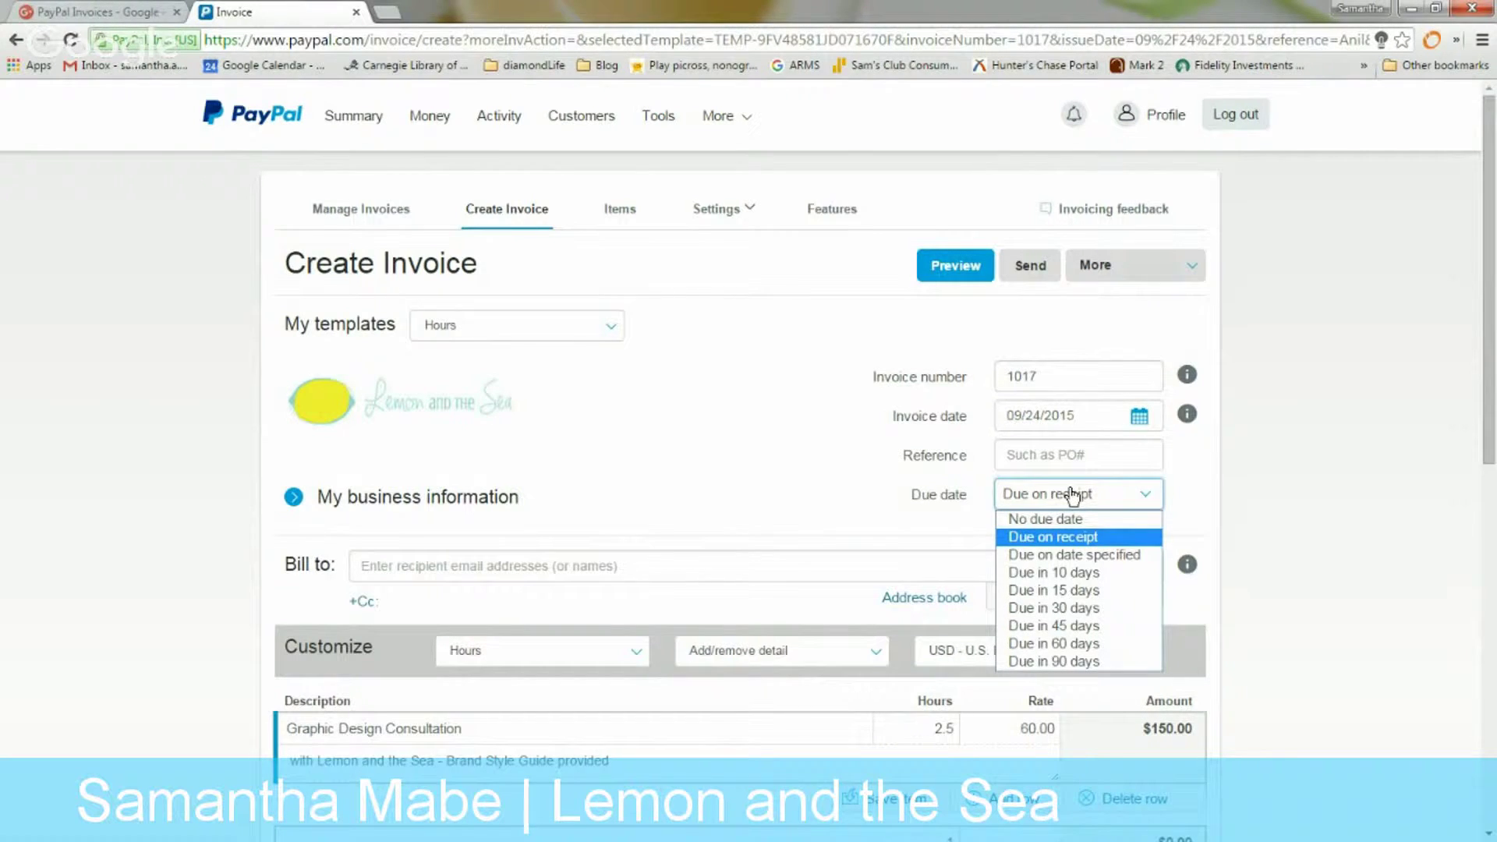
{"action": "left_click", "coordinate": [1073, 494]}
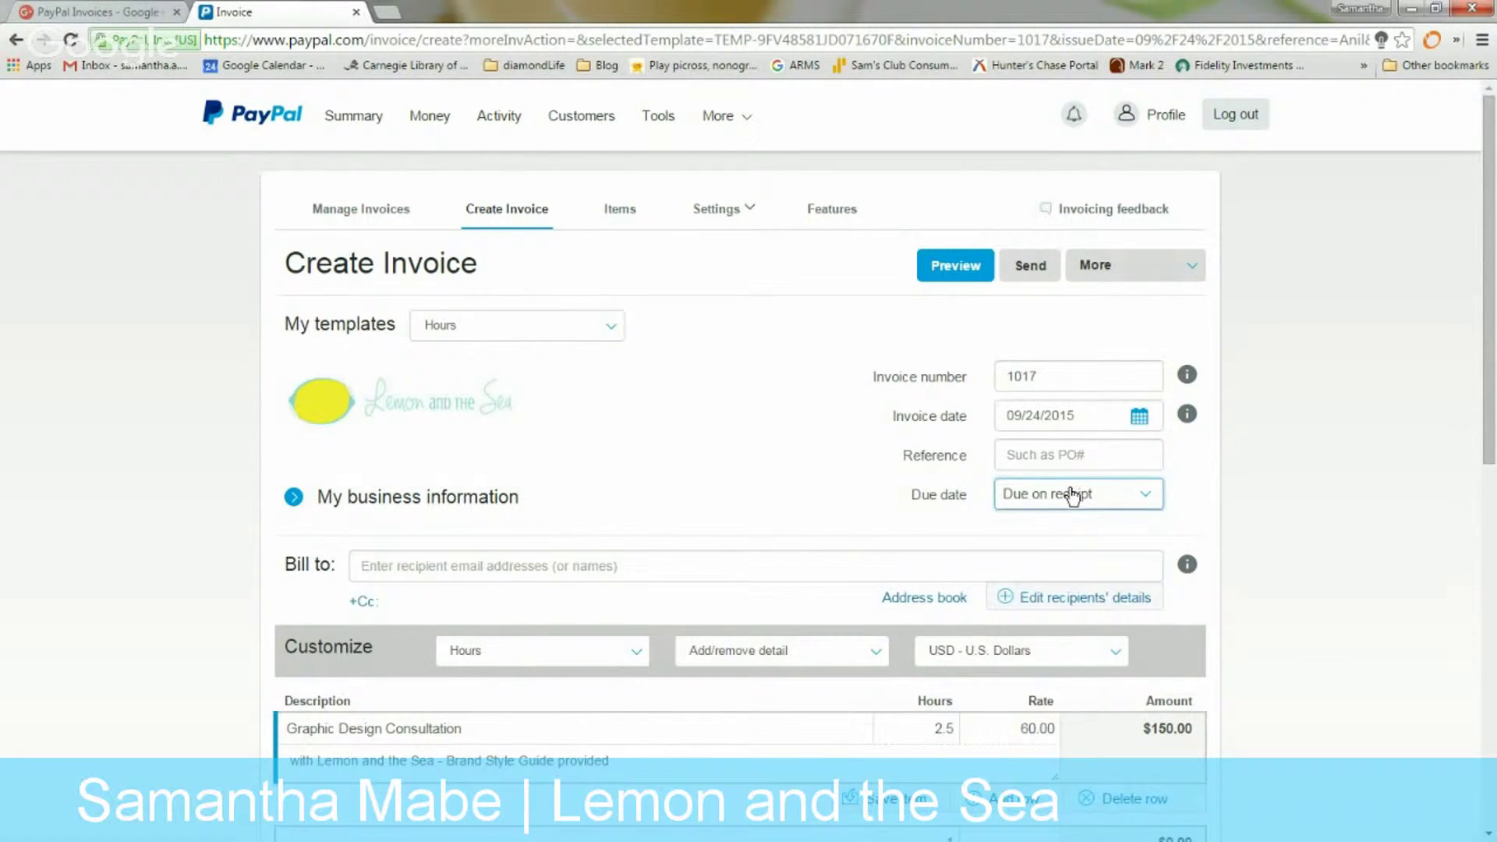
{"action": "left_click", "coordinate": [1112, 272]}
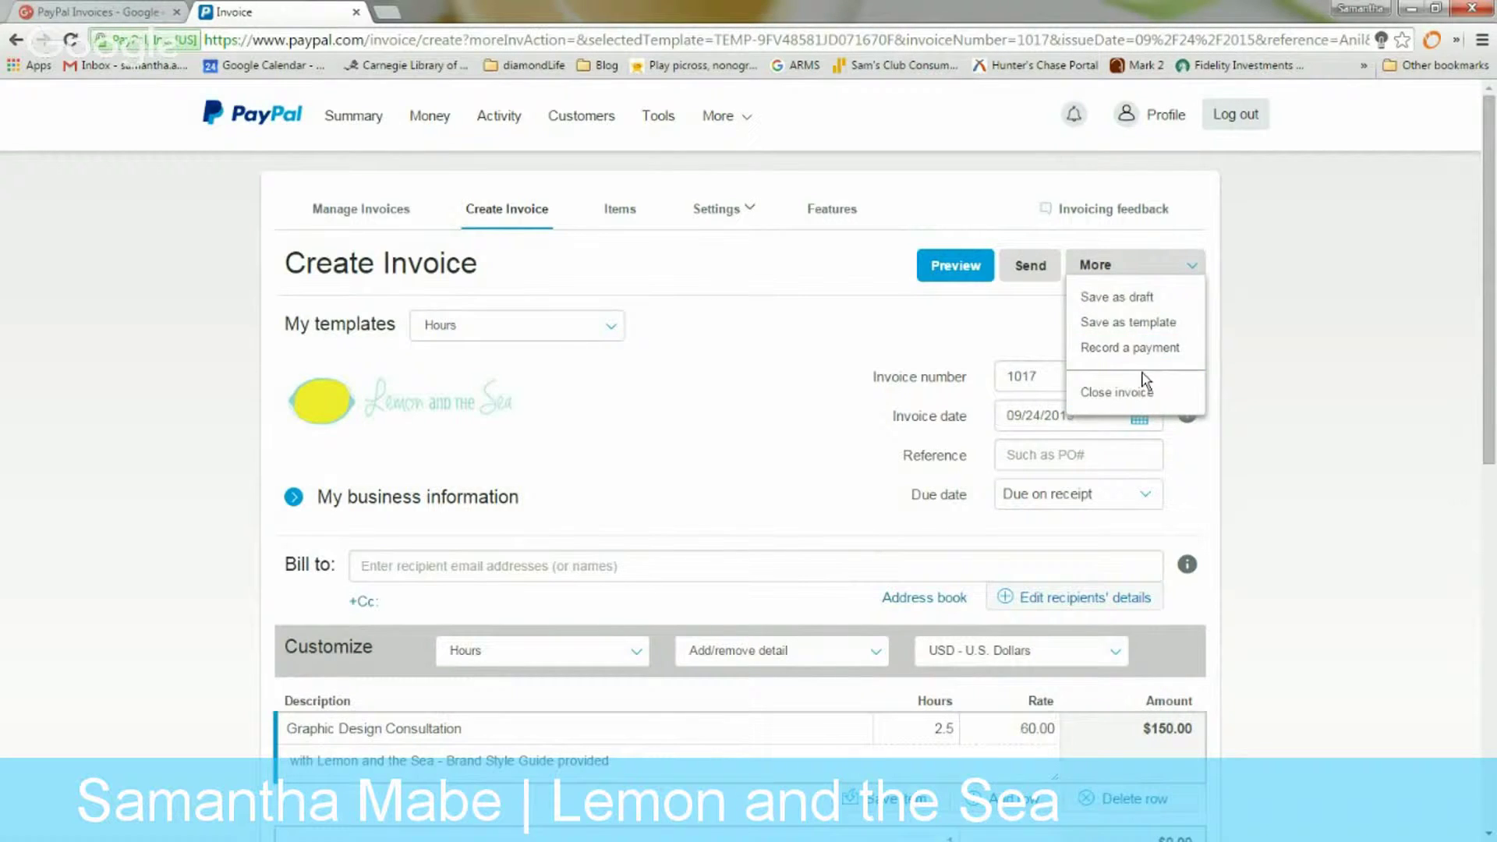
Enter the saved recipient's name in Bill to and view their recipient details
{"action": "left_click", "coordinate": [520, 602]}
{"action": "scroll", "coordinate": [460, 565], "scroll_direction": "down", "scroll_amount": 1}
{"action": "left_click", "coordinate": [442, 468]}
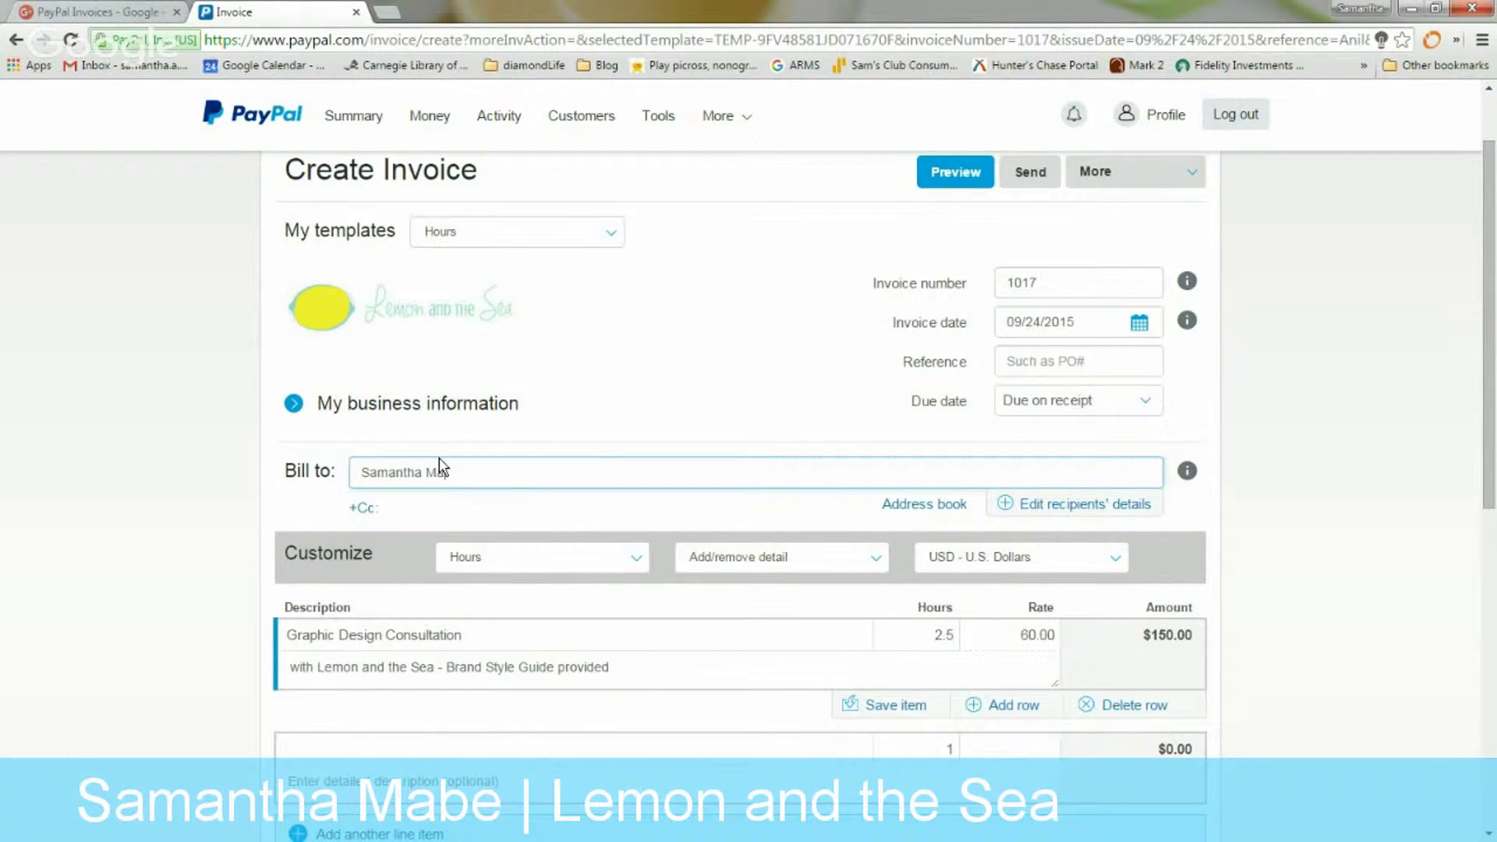
{"action": "key", "text": "Return"}
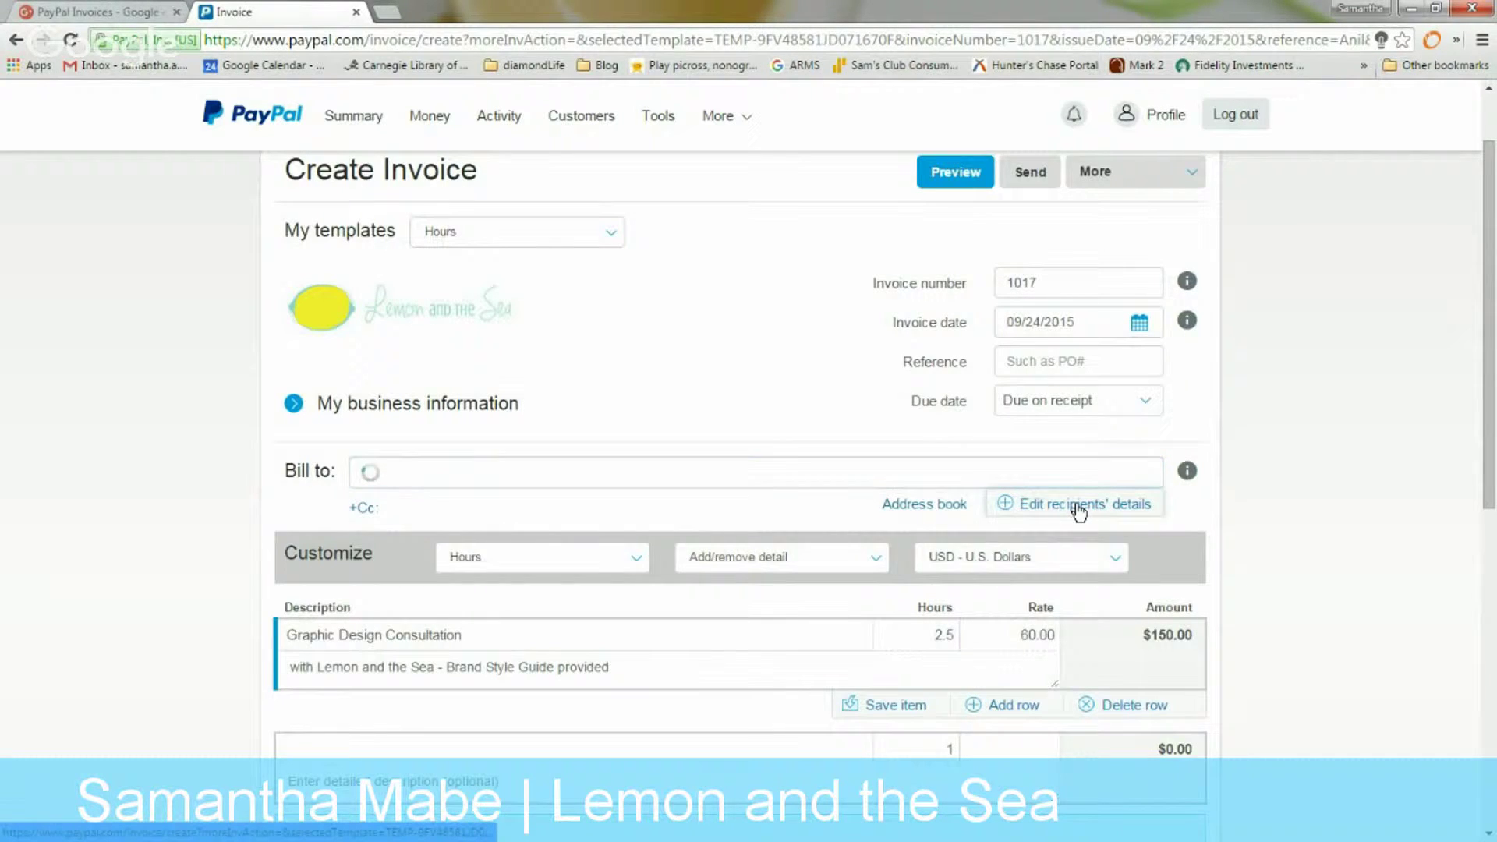
{"action": "left_click", "coordinate": [916, 508]}
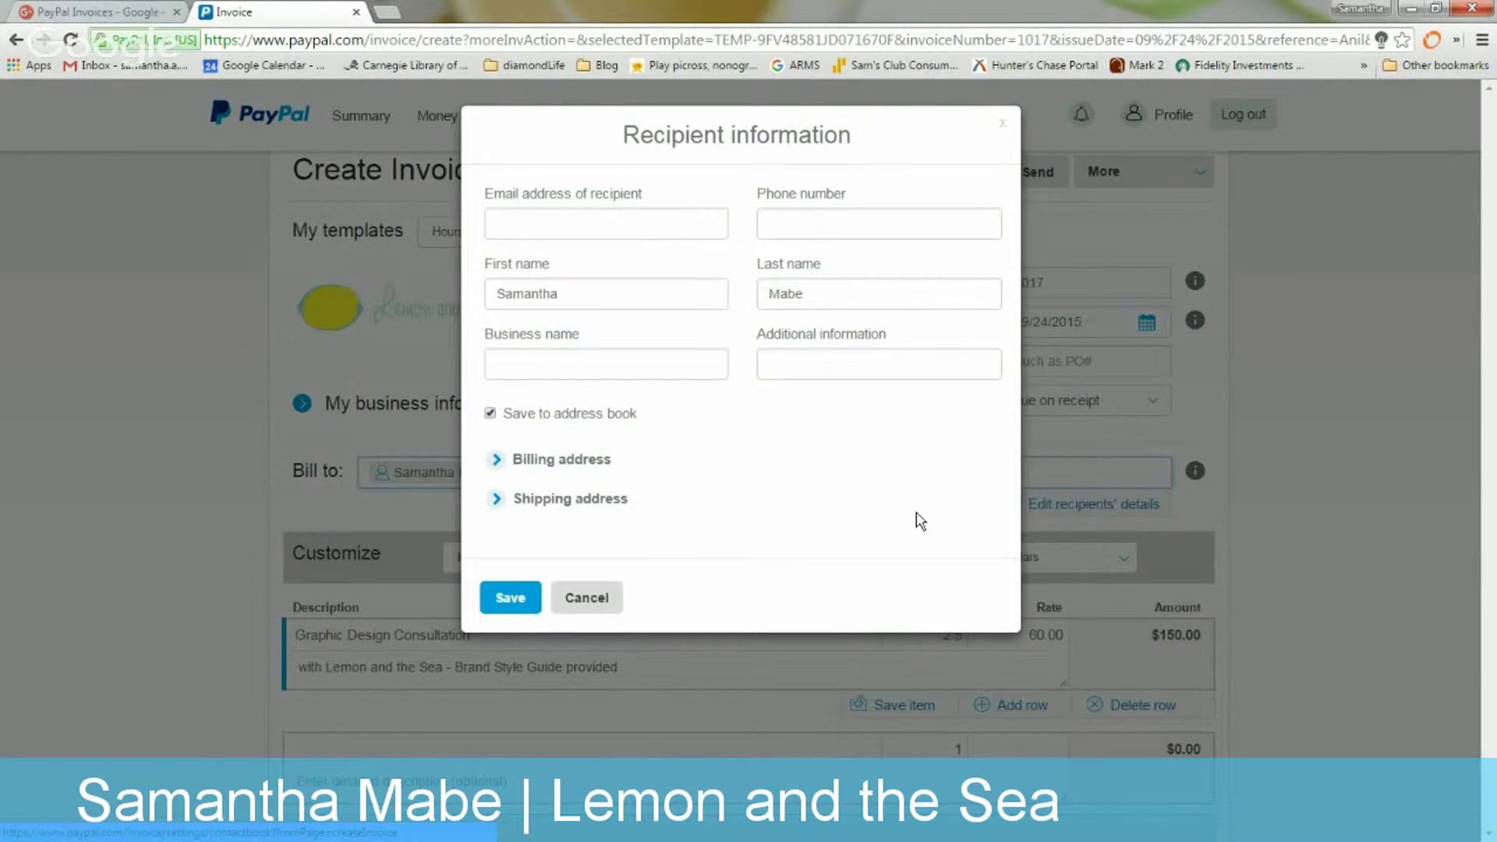
Autofill the recipient's e-mail and phone, expand billing and shipping addresses, and save
{"action": "left_click", "coordinate": [623, 237]}
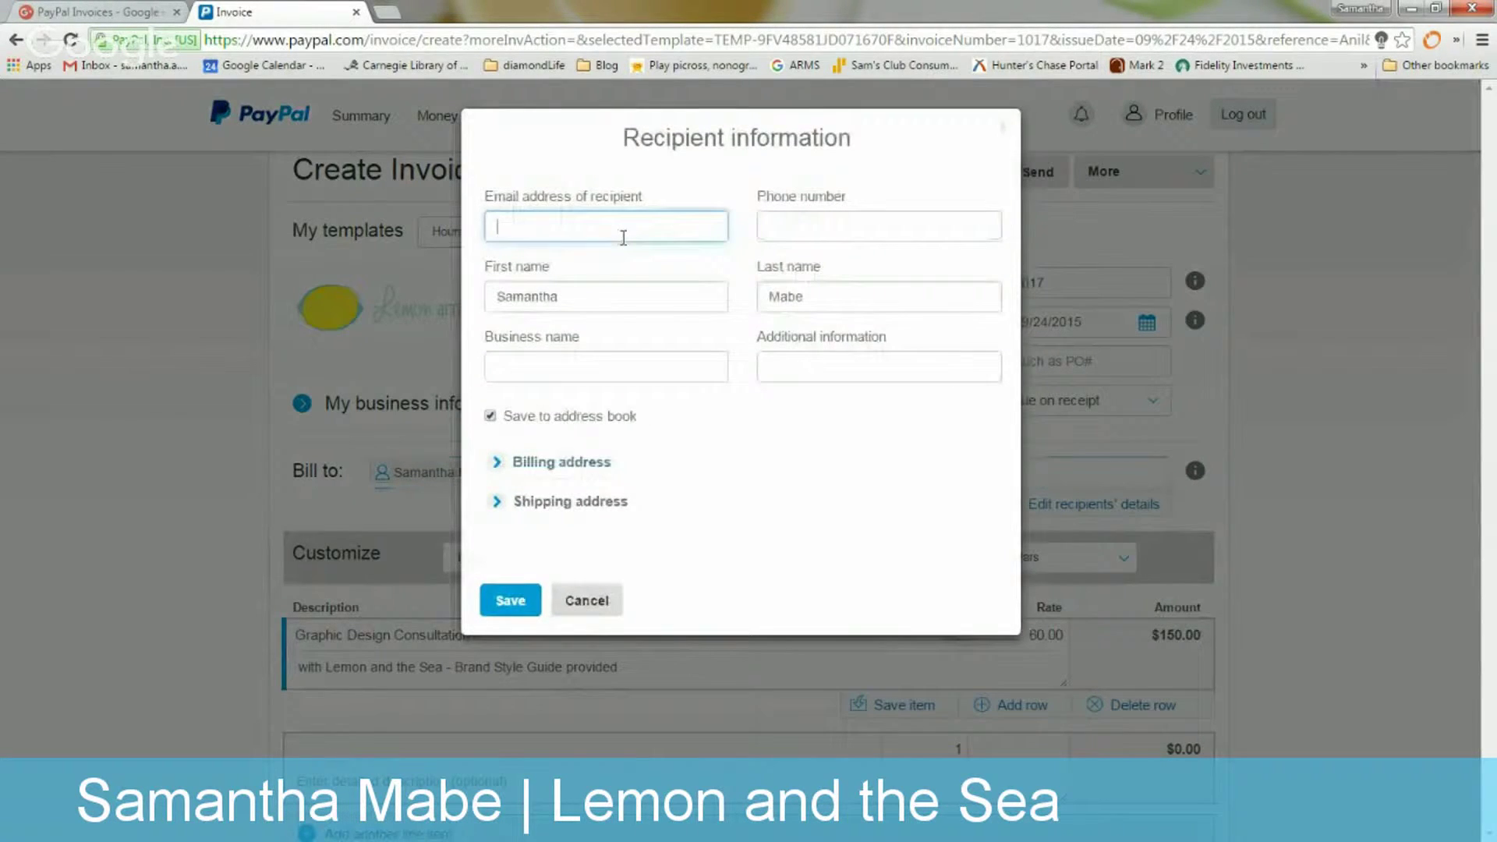
{"action": "left_click", "coordinate": [546, 257]}
{"action": "left_click", "coordinate": [662, 370]}
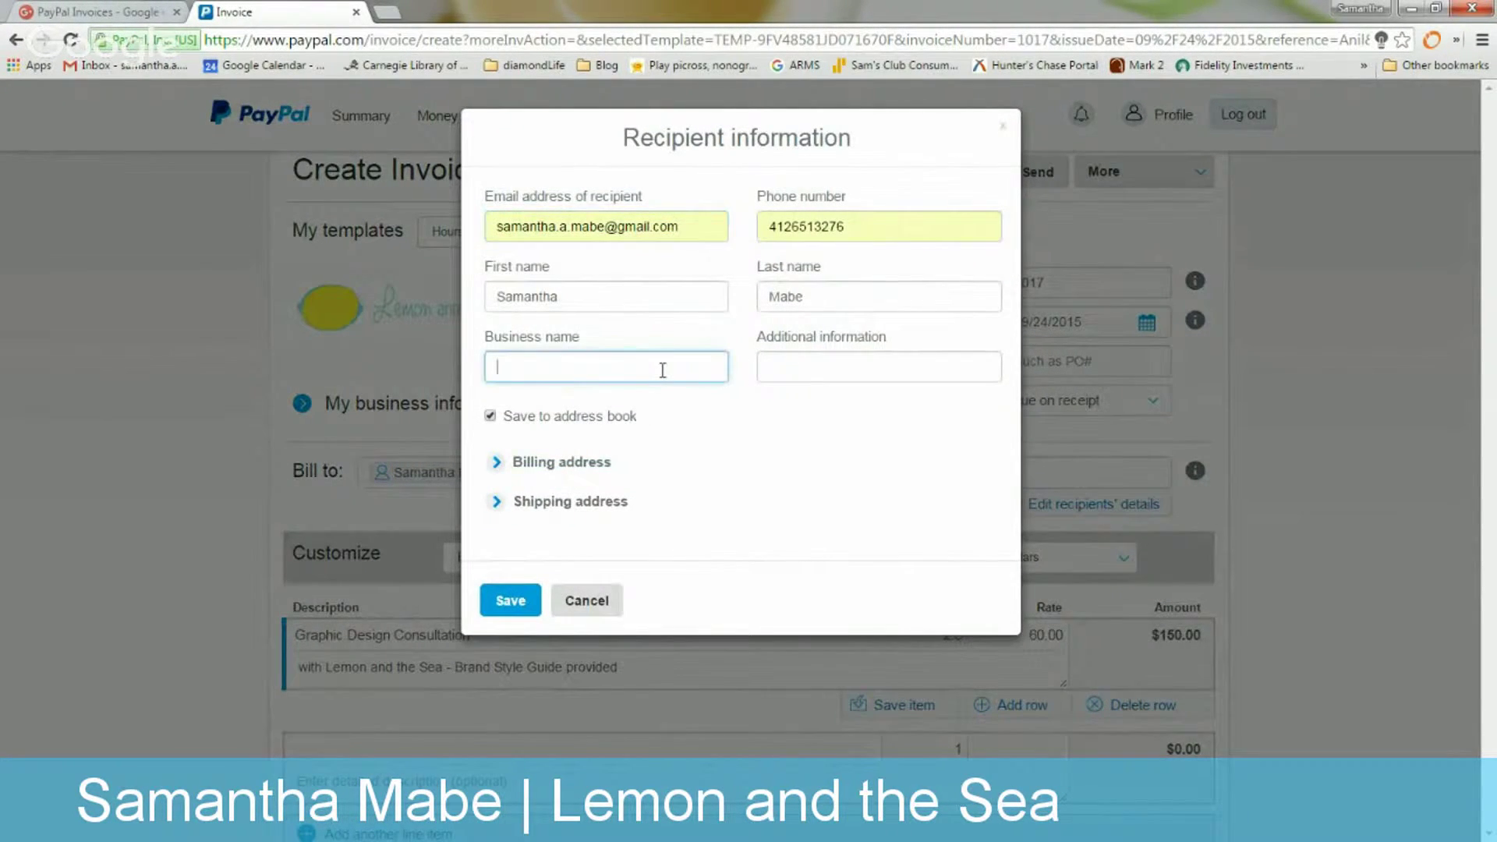
{"action": "left_click", "coordinate": [500, 466]}
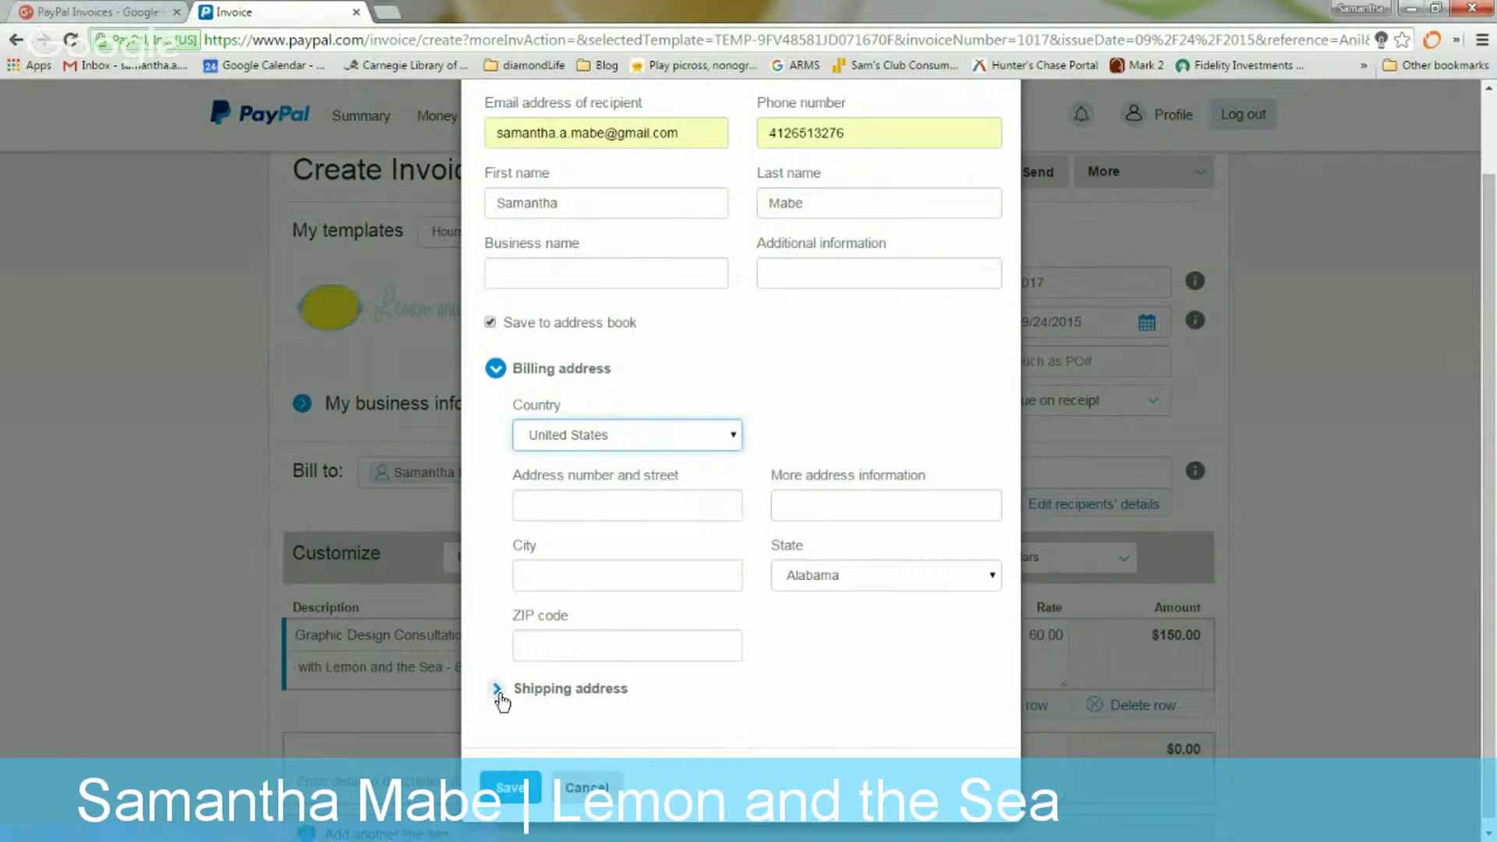
{"action": "left_click", "coordinate": [501, 690]}
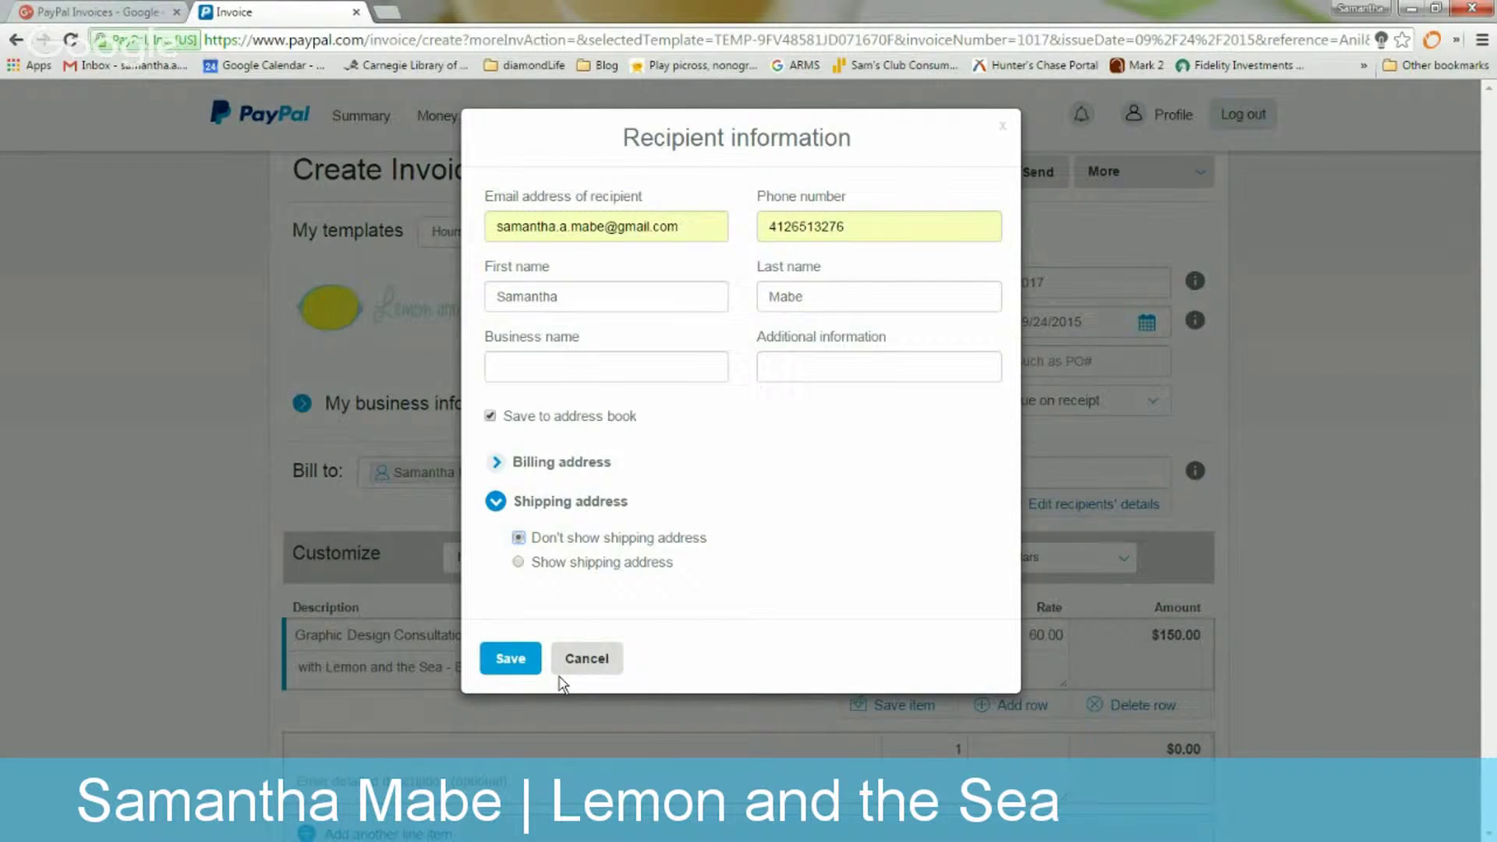
{"action": "left_click", "coordinate": [514, 659]}
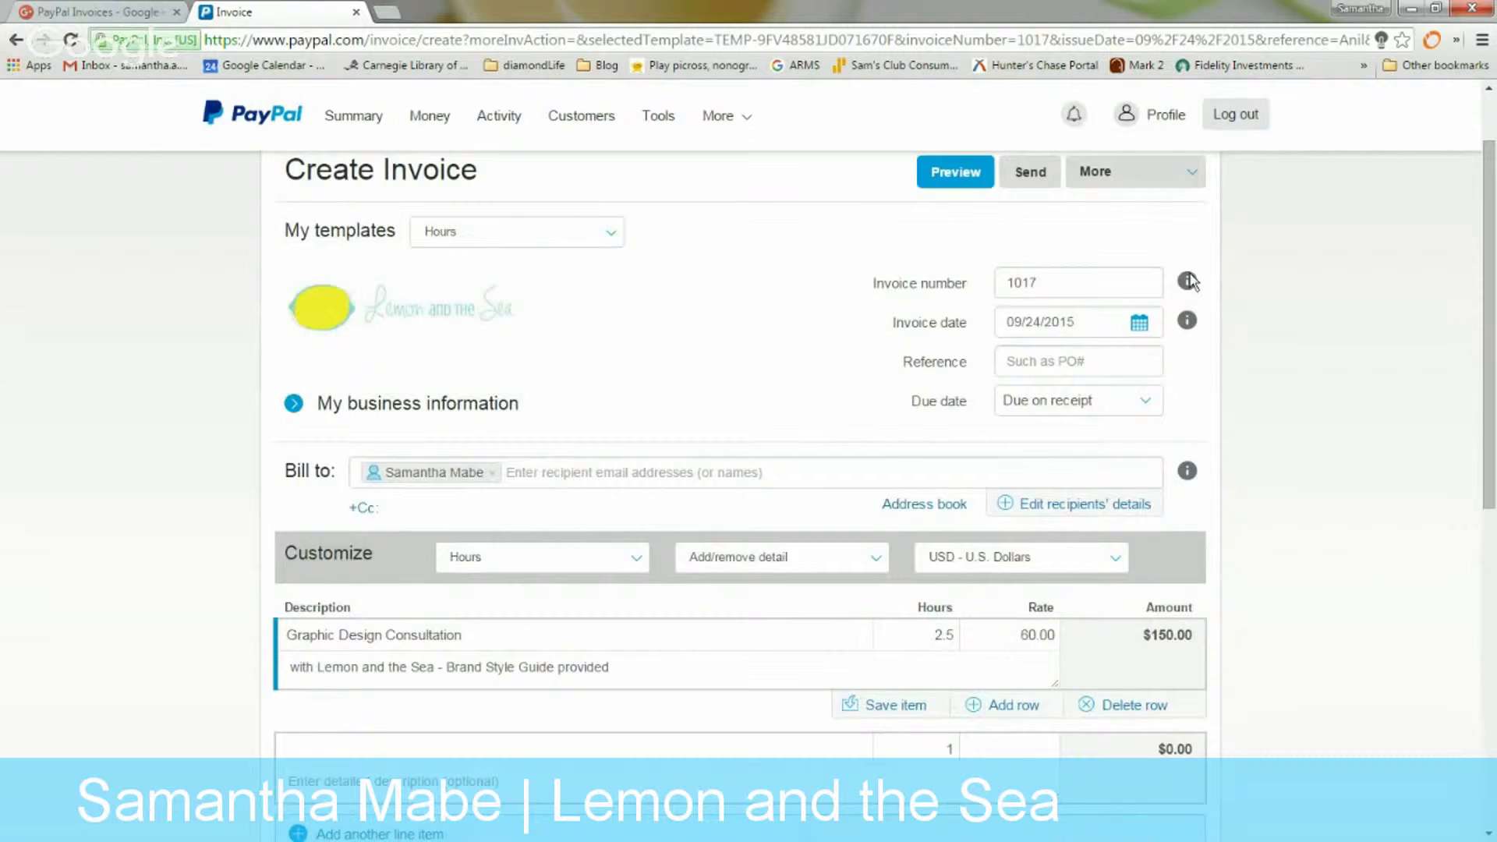
{"action": "scroll", "coordinate": [1189, 281], "scroll_direction": "up", "scroll_amount": 2}
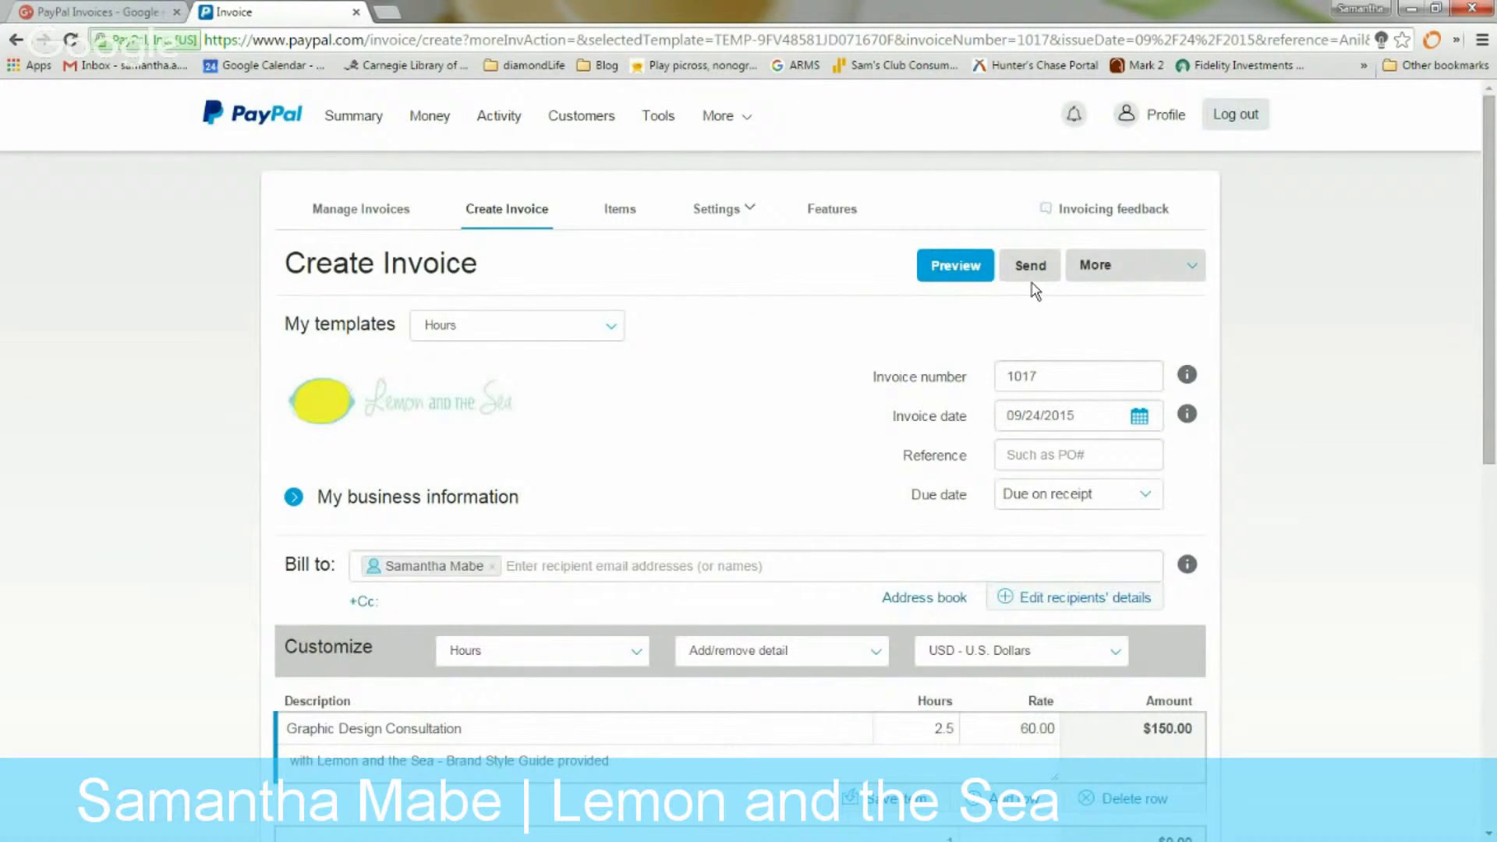
Send invoice 1017 and bring up its actions list in Manage Invoices
{"action": "left_click", "coordinate": [1037, 277]}
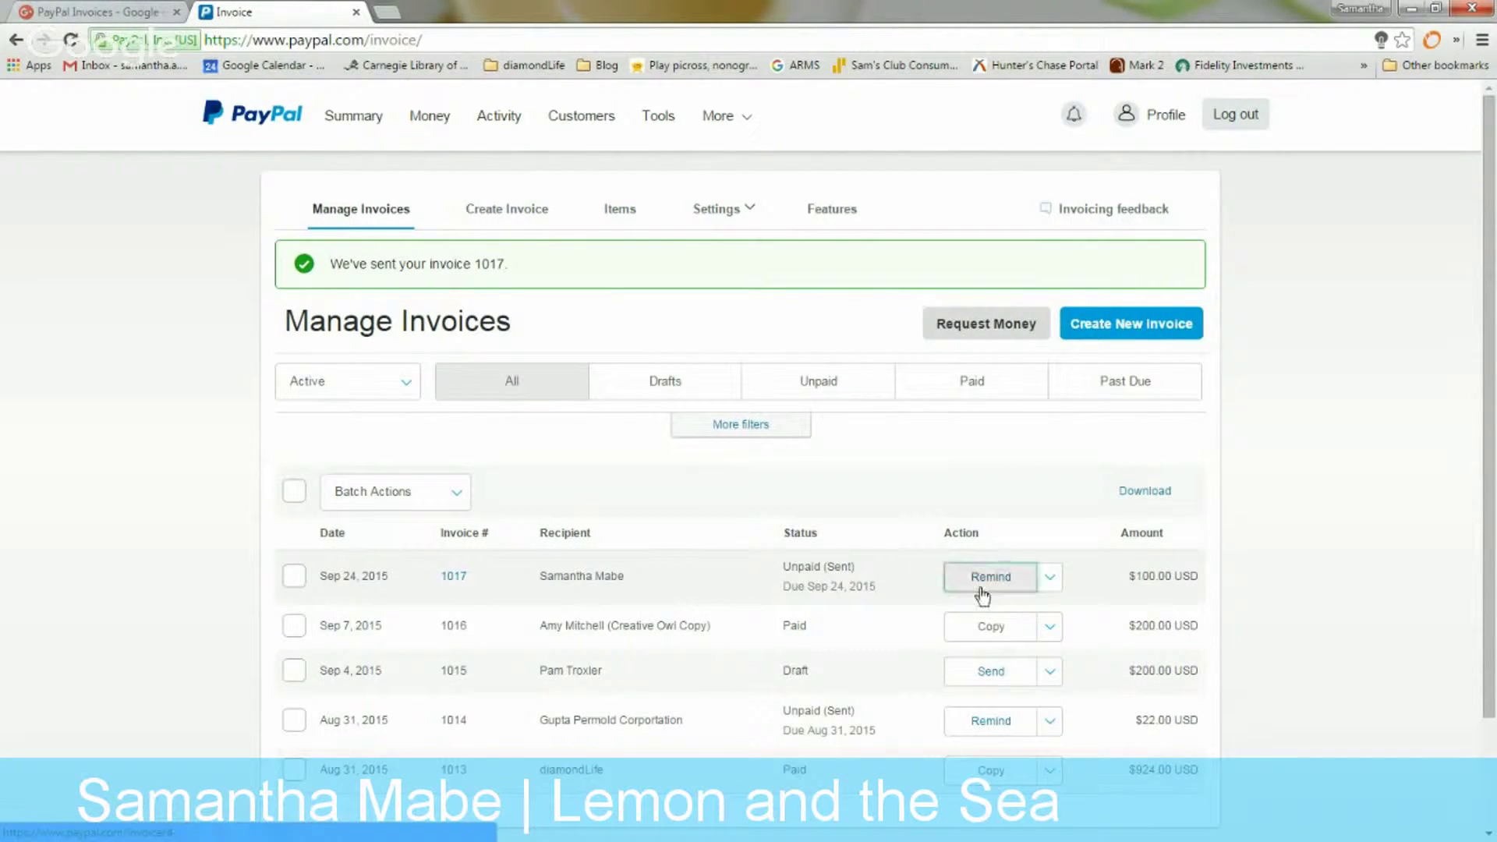
{"action": "left_click", "coordinate": [1043, 579]}
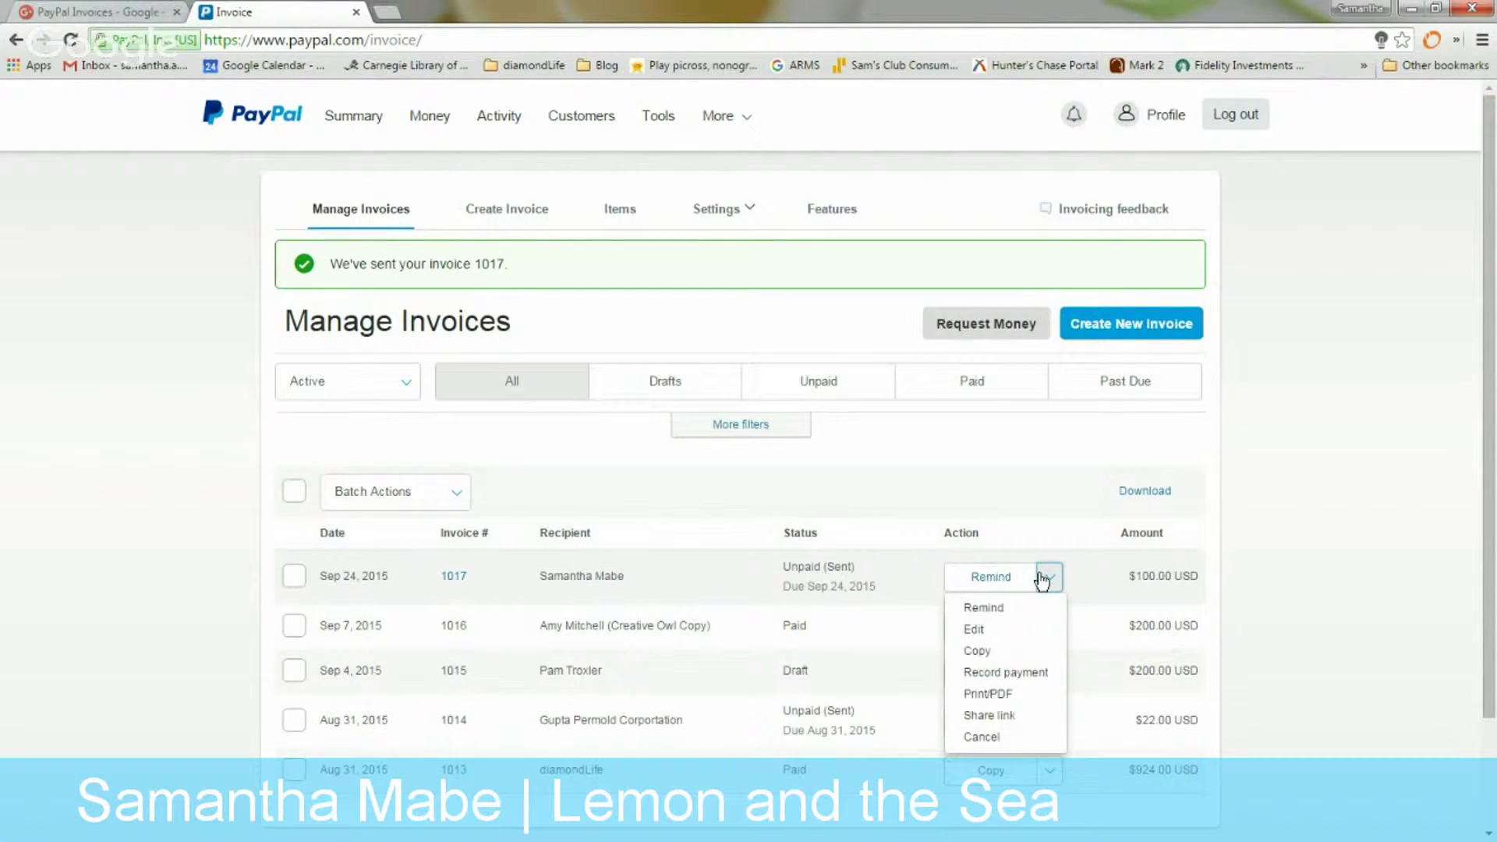
{"action": "left_click", "coordinate": [996, 674]}
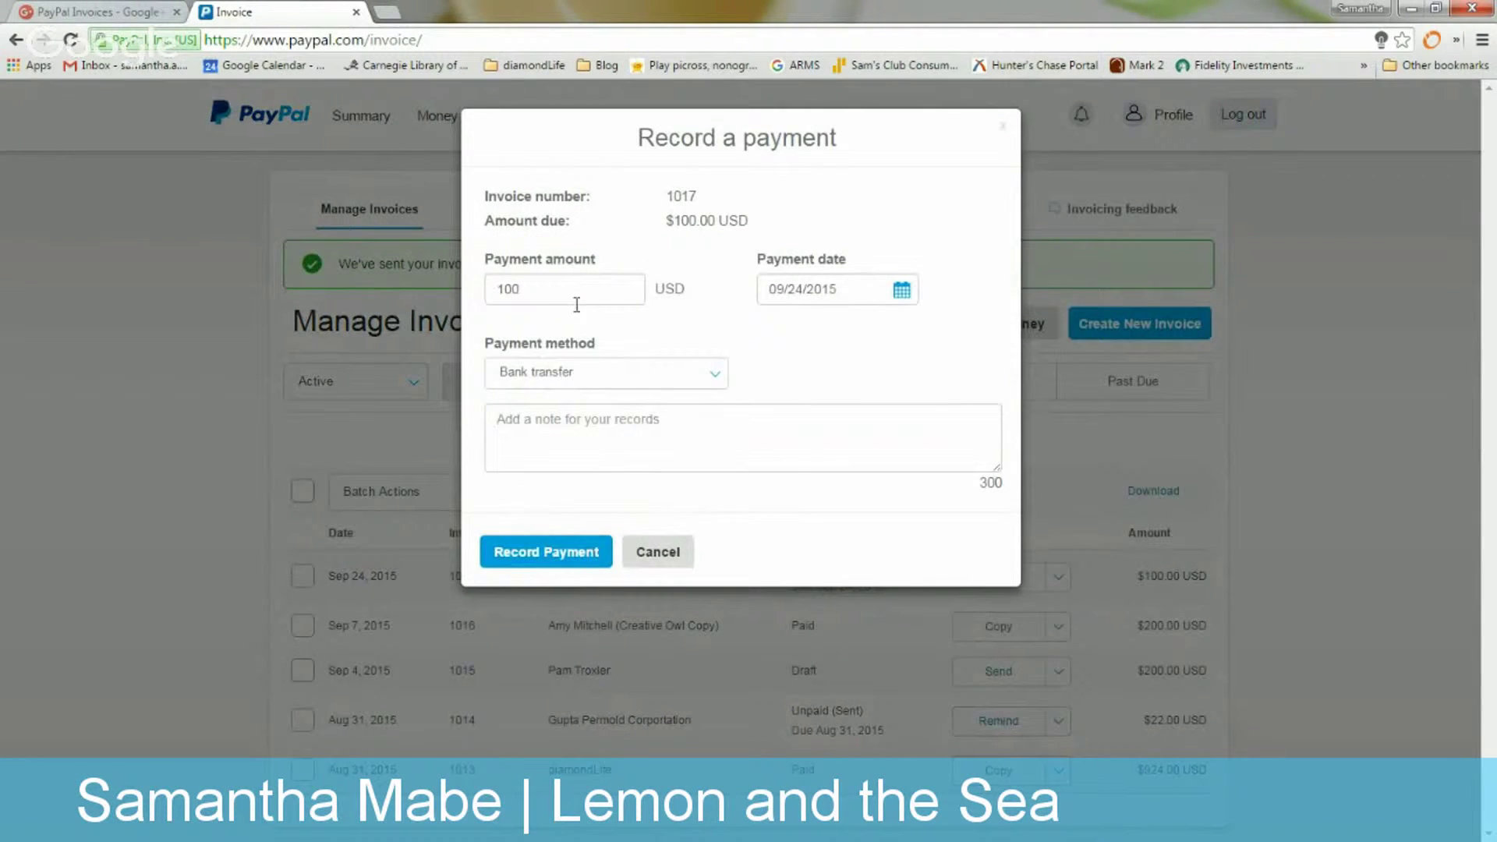
{"action": "left_click", "coordinate": [569, 374]}
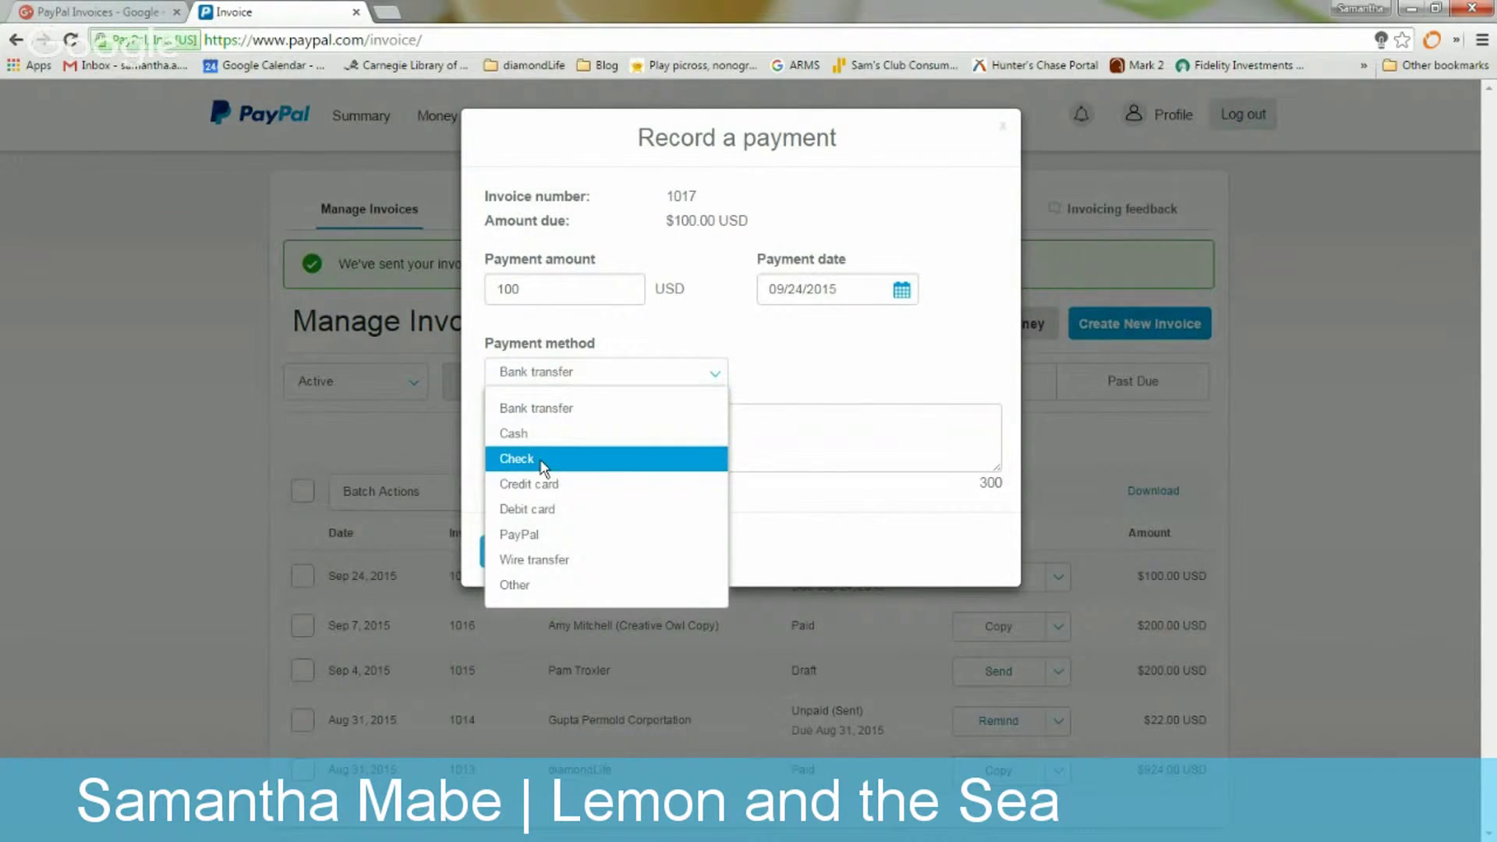
{"action": "left_click", "coordinate": [544, 467]}
{"action": "left_click", "coordinate": [557, 421]}
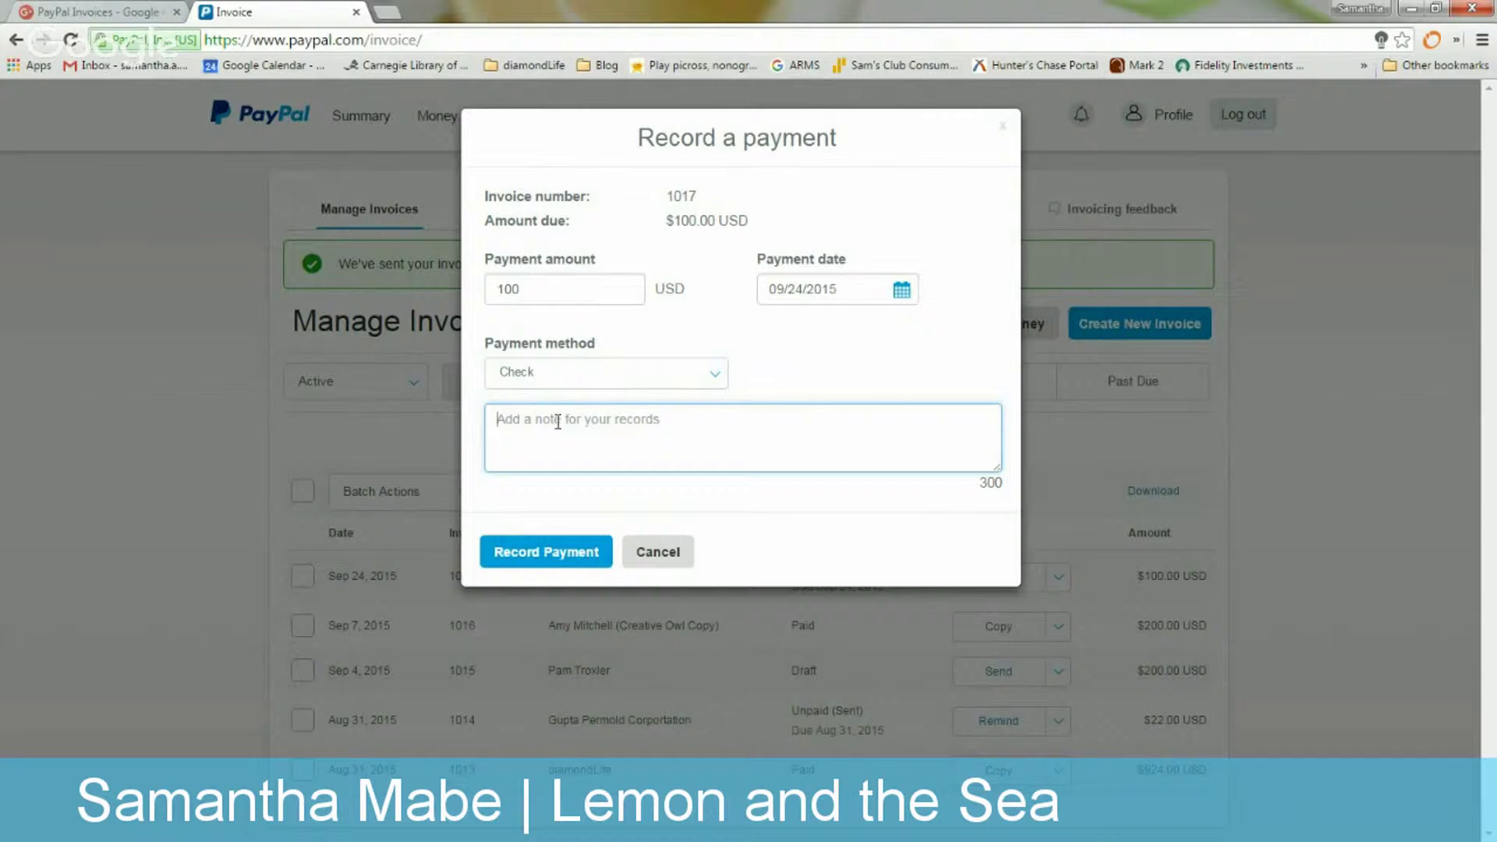
{"action": "left_click", "coordinate": [658, 552]}
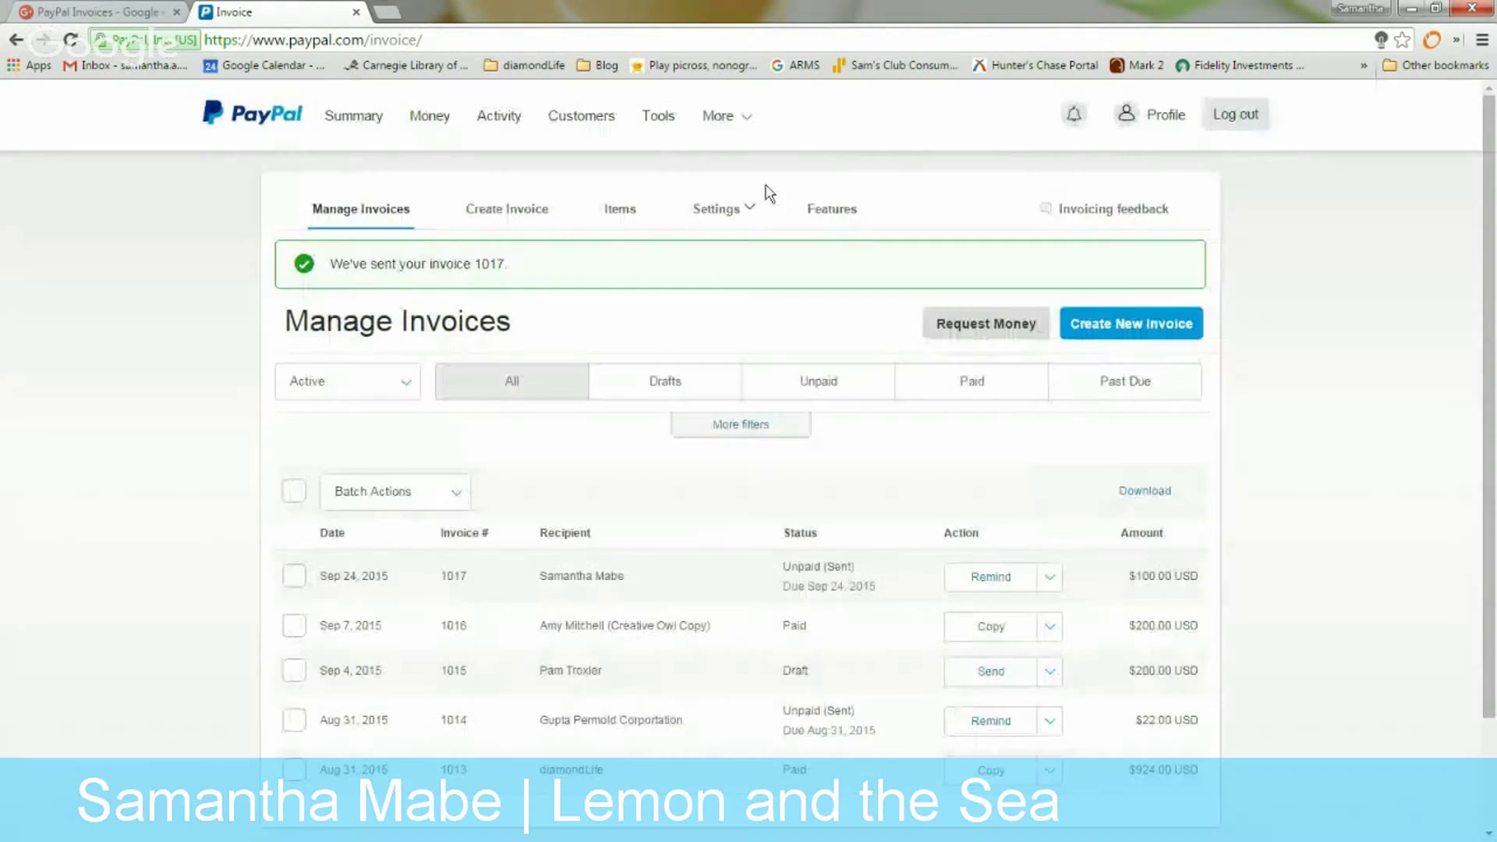